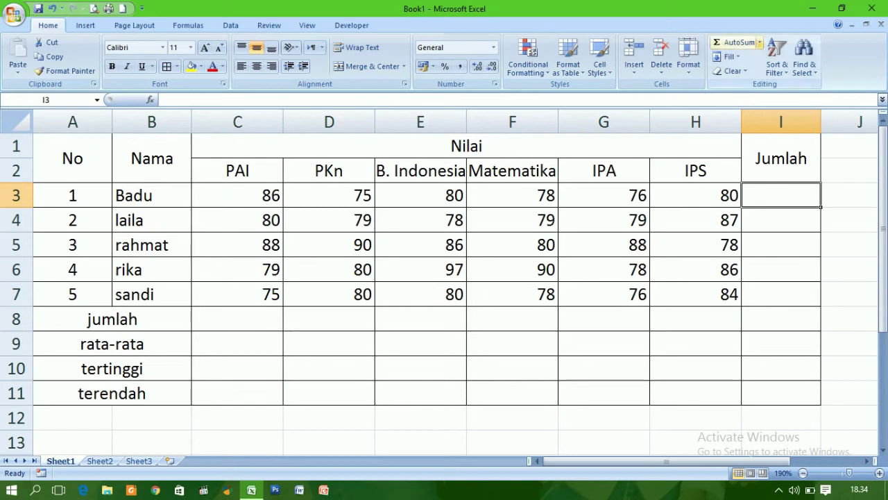
# AutoSum the first student's scores in I3 and fill the Jumlah formula down to I7.
pyautogui.click(737, 43)
pyautogui.press('Return')
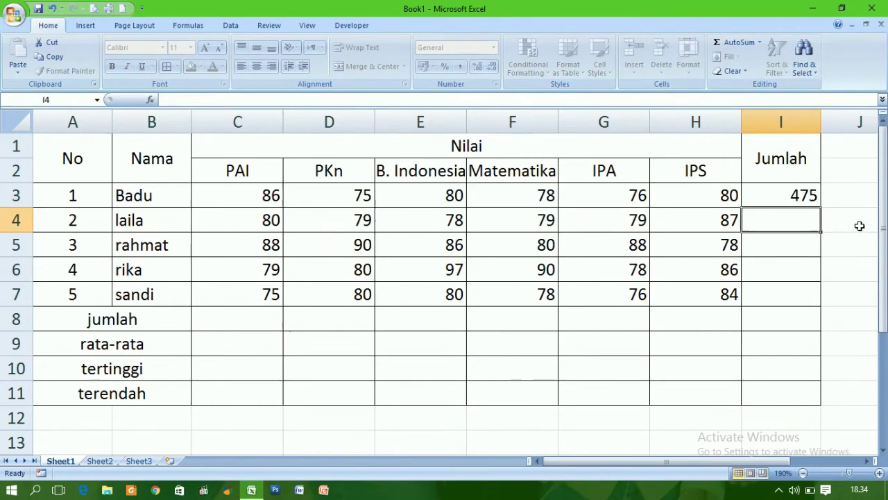
pyautogui.moveTo(795, 194); pyautogui.dragTo(777, 293)
pyautogui.click(798, 195)
pyautogui.moveTo(820, 206); pyautogui.dragTo(824, 309)
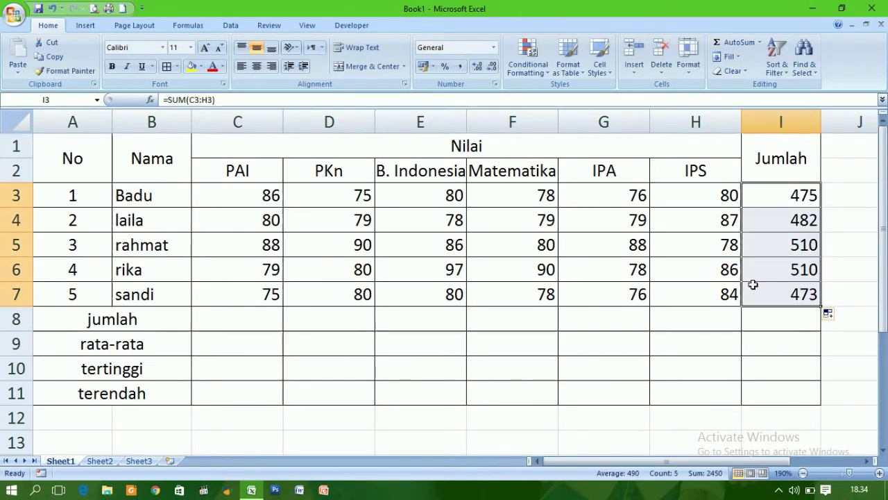
# Add a Sum of the PAI scores in C8 and an Average of C3:C7 in C9.
pyautogui.click(237, 318)
pyautogui.click(759, 43)
pyautogui.click(739, 60)
pyautogui.press('Return')
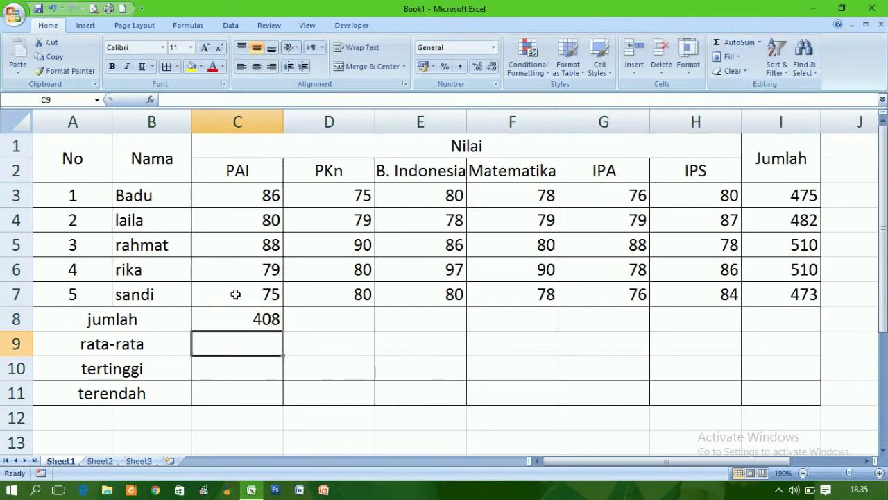
pyautogui.click(759, 43)
pyautogui.click(746, 71)
pyautogui.moveTo(237, 196); pyautogui.dragTo(250, 293)
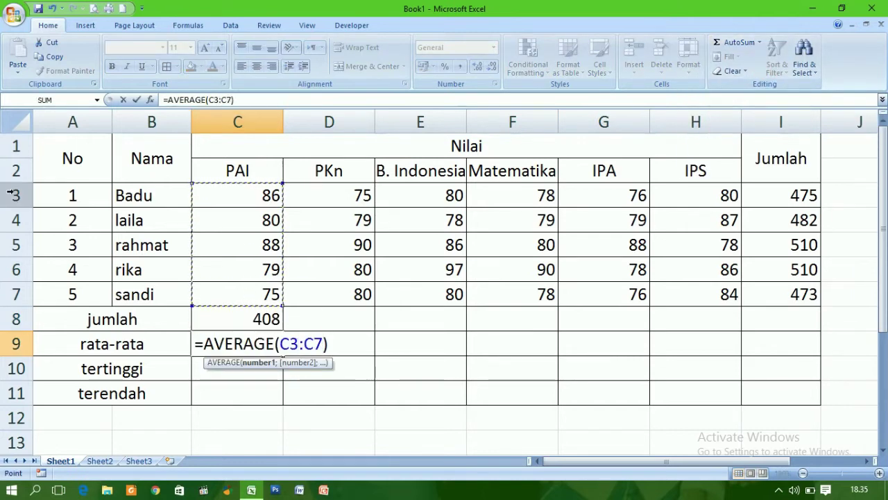
pyautogui.press('Return')
# Add Max in C10 and Min of C3:C7 in C11 for the PAI scores.
pyautogui.click(759, 42)
pyautogui.click(740, 94)
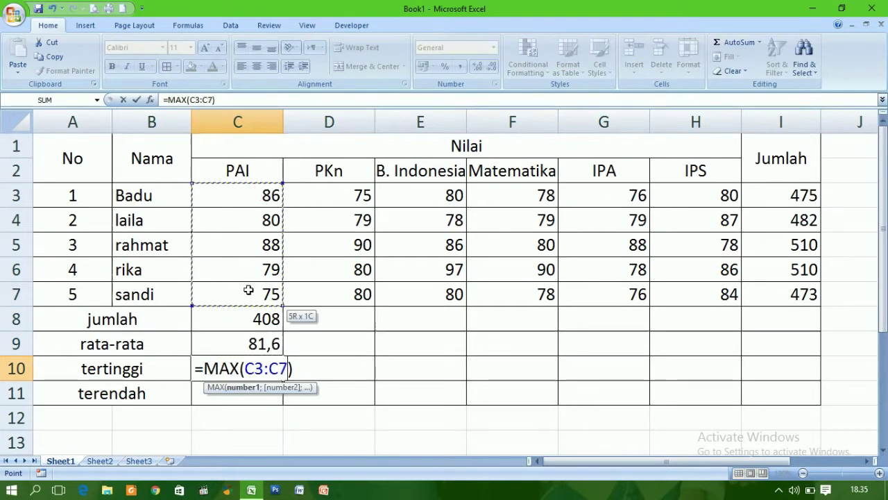
pyautogui.press('Return')
pyautogui.click(759, 42)
pyautogui.click(739, 108)
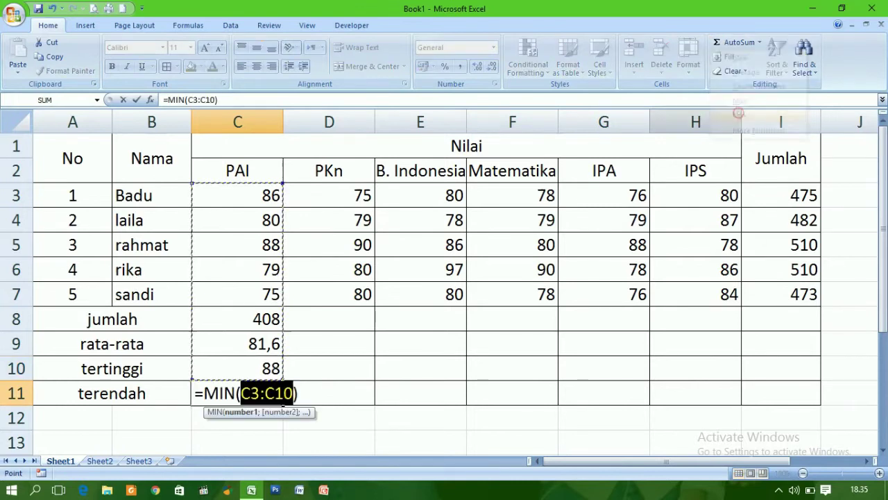
pyautogui.moveTo(238, 195); pyautogui.dragTo(250, 294)
pyautogui.press('Return')
# Fill the PAI summary formulas in C8:C11 right across to the IPS column.
pyautogui.moveTo(326, 319); pyautogui.dragTo(701, 403)
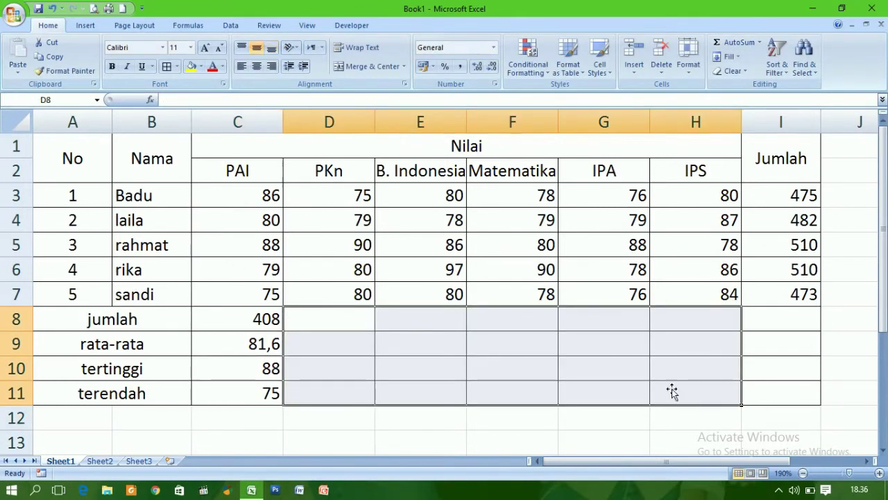
pyautogui.moveTo(237, 320)
pyautogui.mouseDown()
pyautogui.moveTo(237, 393)
pyautogui.moveTo(374, 404)
pyautogui.moveTo(741, 405)
pyautogui.mouseUp()
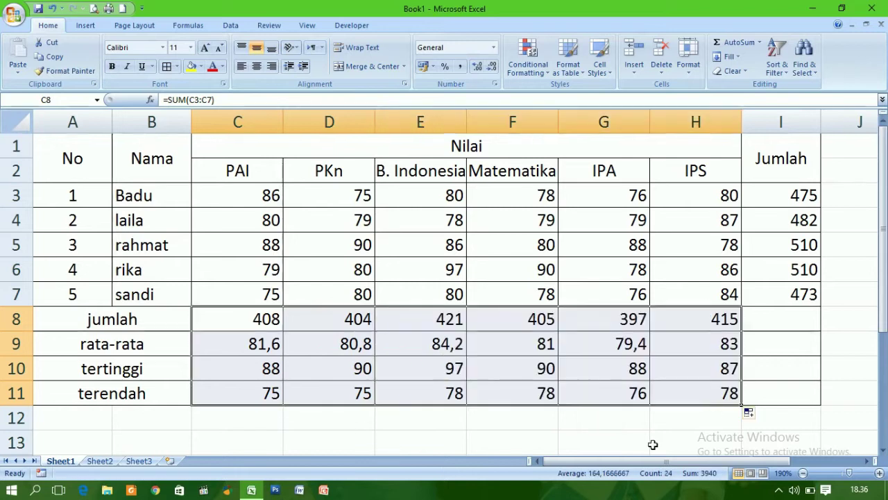
pyautogui.click(652, 444)
# Add a 'rata-rata' heading in J1 and extend the summary formulas into the Jumlah column.
pyautogui.moveTo(666, 461); pyautogui.dragTo(700, 461)
pyautogui.click(781, 158)
pyautogui.write('rata-')
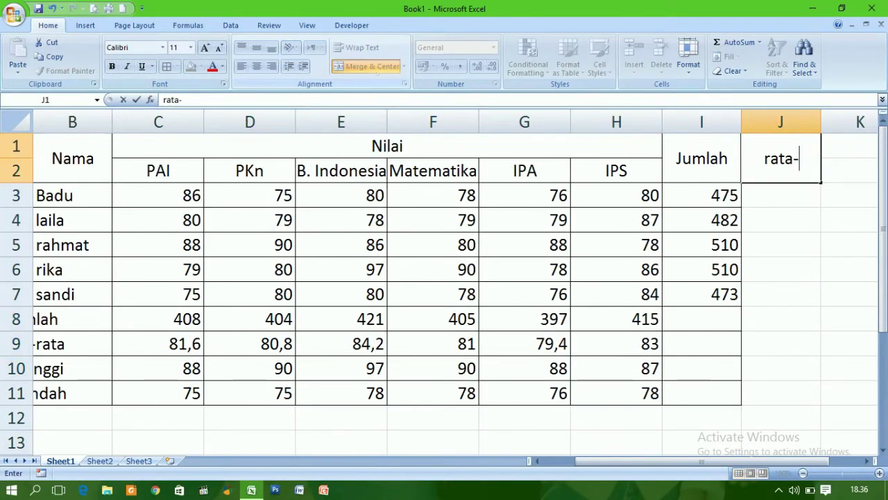
pyautogui.write('rata')
pyautogui.press('Return')
pyautogui.moveTo(759, 224); pyautogui.dragTo(781, 393)
pyautogui.moveTo(616, 319)
pyautogui.mouseDown()
pyautogui.moveTo(646, 394)
pyautogui.moveTo(716, 412)
pyautogui.mouseUp()
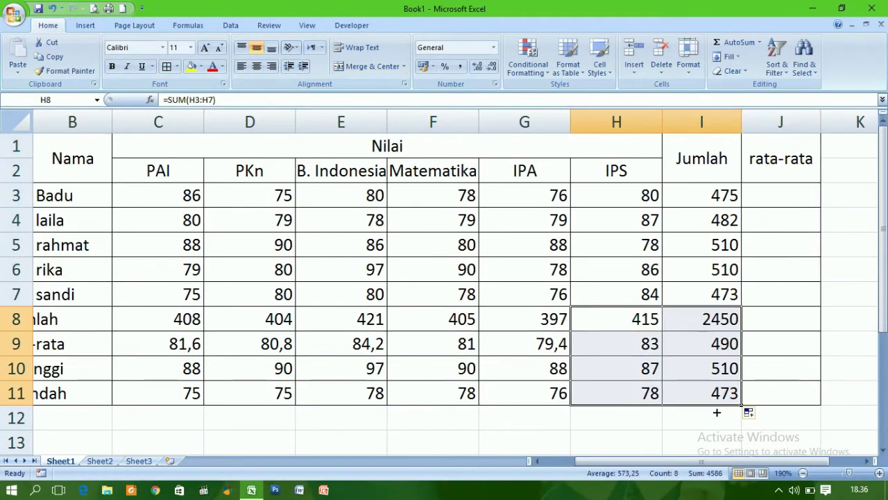
# Average each student's six subject scores in J3 and fill it down to J7.
pyautogui.click(780, 194)
pyautogui.click(760, 42)
pyautogui.click(753, 72)
pyautogui.moveTo(199, 194); pyautogui.dragTo(594, 199)
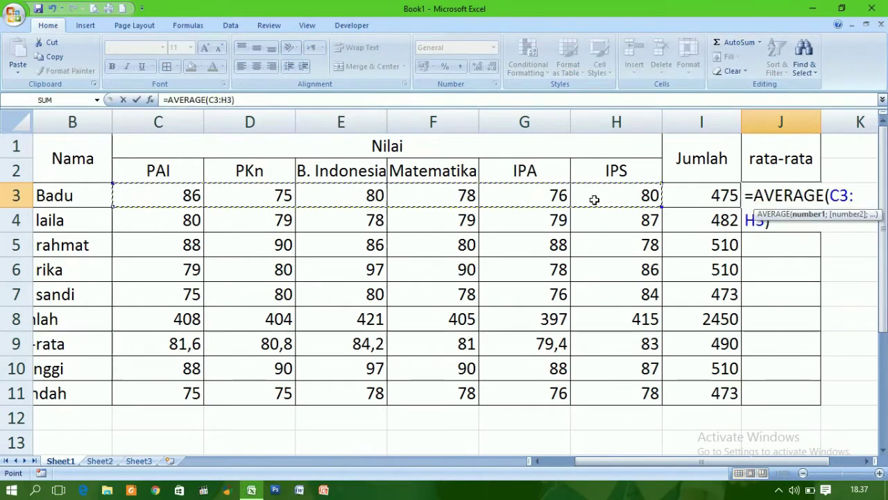
pyautogui.press('Return')
pyautogui.click(780, 195)
pyautogui.moveTo(820, 207); pyautogui.dragTo(826, 305)
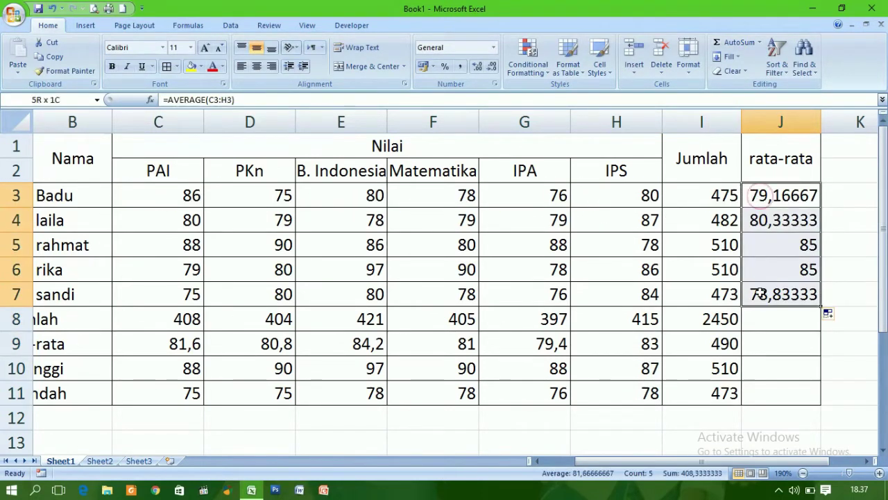
# Round all scores and results in C3:J11 to whole numbers with Decrease Decimal.
pyautogui.click(492, 66)
pyautogui.click(492, 66)
pyautogui.click(492, 66)
pyautogui.click(492, 66)
pyautogui.click(492, 65)
pyautogui.click(158, 344)
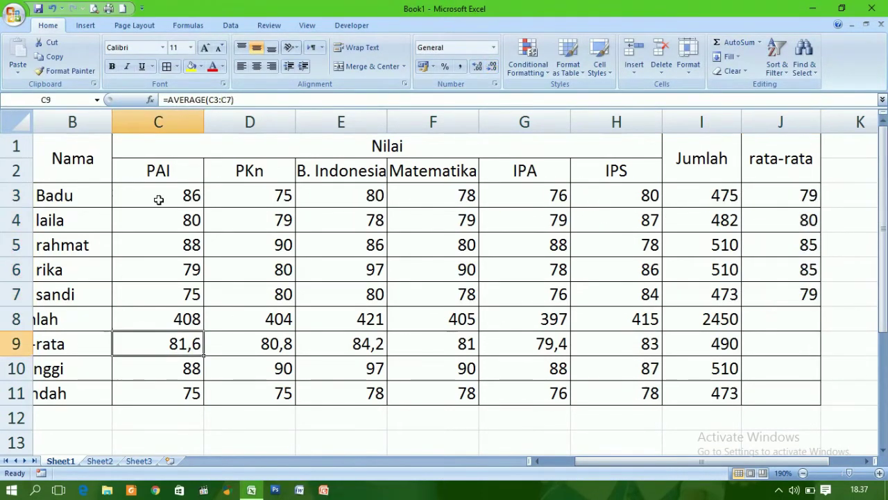
pyautogui.moveTo(158, 199); pyautogui.dragTo(780, 393)
pyautogui.click(476, 66)
pyautogui.click(492, 66)
pyautogui.click(525, 344)
pyautogui.scroll(2, 524, 343)
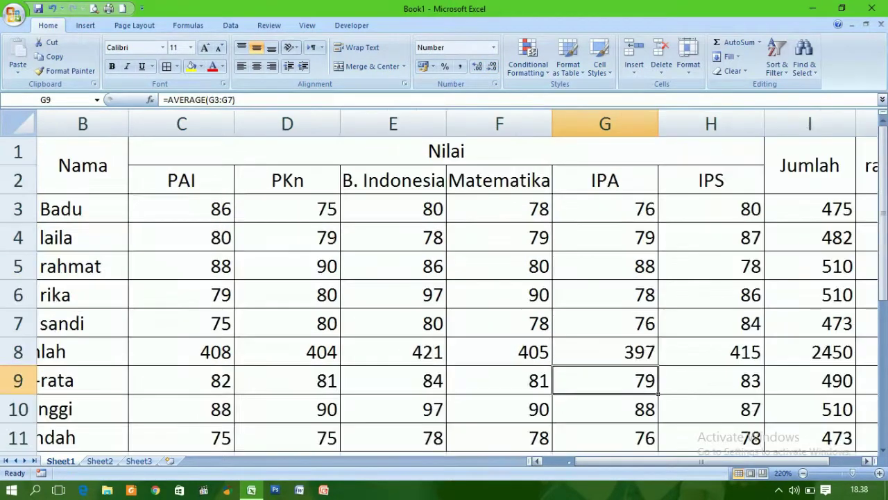
pyautogui.scroll(-4, 525, 343)
# Shade the jumlah, rata-rata, tertinggi and terendah rows grey.
pyautogui.moveTo(40, 284); pyautogui.dragTo(720, 348)
pyautogui.click(191, 66)
pyautogui.click(313, 407)
# Try an =upper( formula on the first student's name, then cancel the edit.
pyautogui.moveTo(127, 182); pyautogui.dragTo(125, 263)
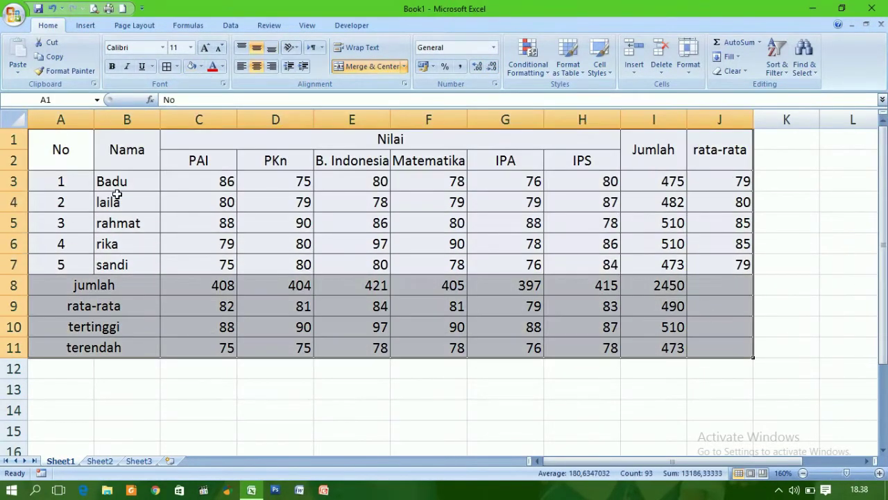
pyautogui.click(125, 183)
pyautogui.click(165, 99)
pyautogui.write('=')
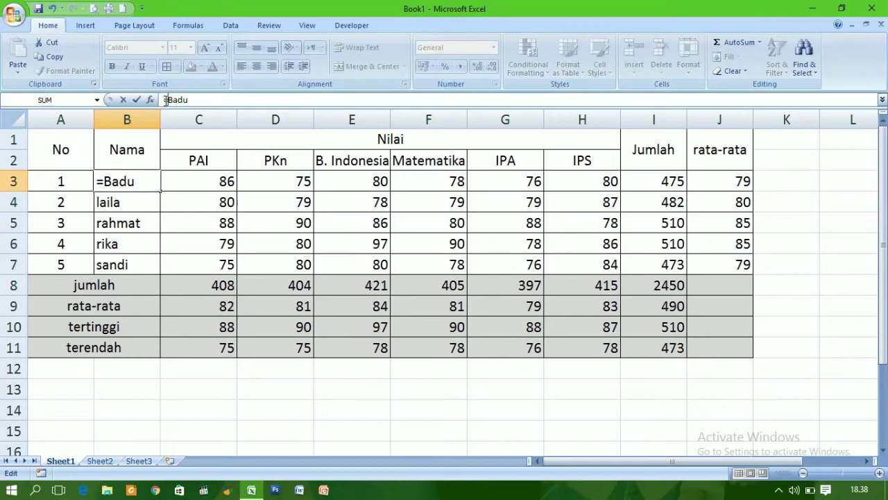
pyautogui.write('upper(')
pyautogui.press('Escape')
pyautogui.click(136, 201)
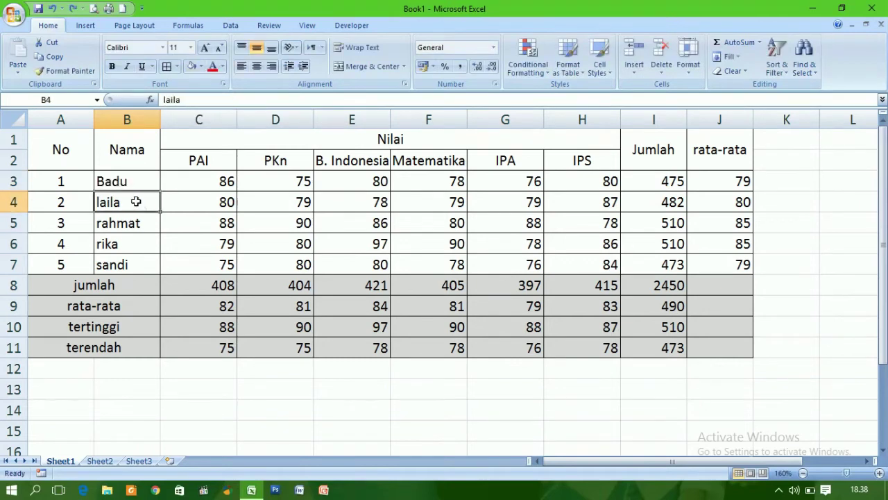
# Custom-sort student rows 3 to 7 by column B.
pyautogui.moveTo(12, 181); pyautogui.dragTo(14, 267)
pyautogui.click(776, 64)
pyautogui.click(809, 113)
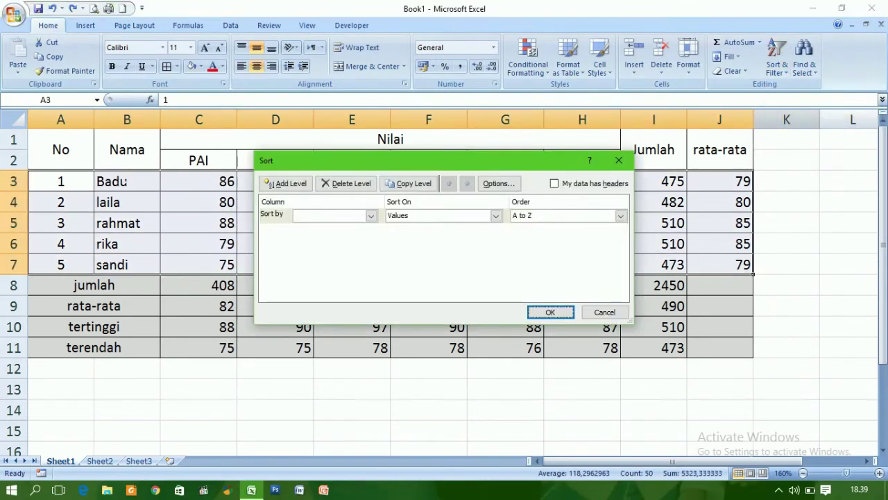
pyautogui.click(371, 215)
pyautogui.click(326, 234)
pyautogui.click(550, 312)
pyautogui.moveTo(12, 181); pyautogui.dragTo(10, 258)
pyautogui.click(513, 306)
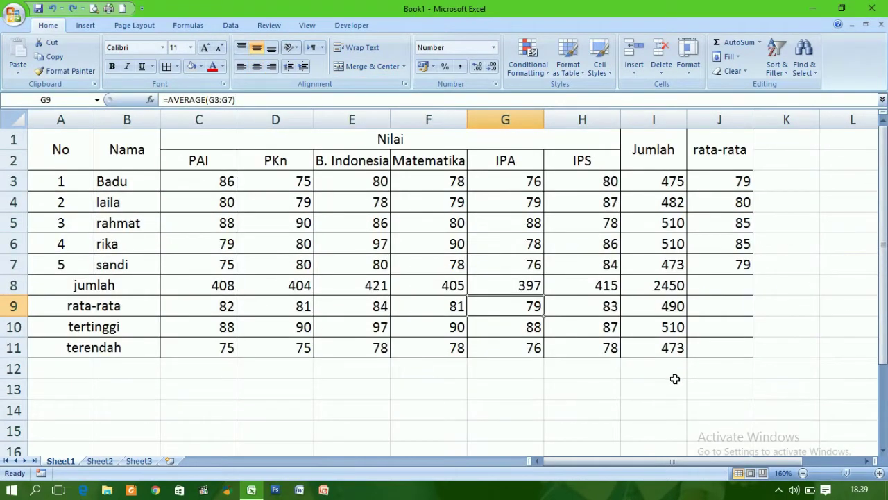
pyautogui.click(615, 375)
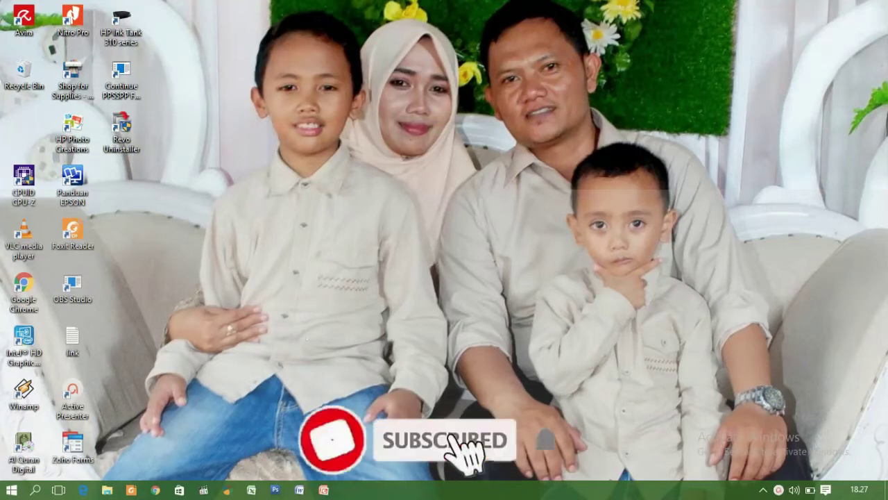
# Refresh the desktop three times from the right-click menu, then launch Excel from the taskbar.
pyautogui.rightClick(211, 131)
pyautogui.click(236, 170)
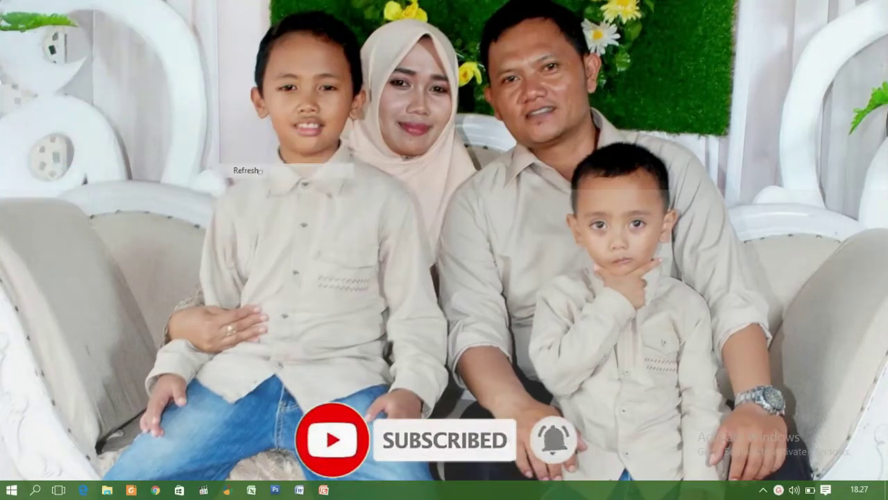
pyautogui.rightClick(259, 171)
pyautogui.click(295, 210)
pyautogui.rightClick(298, 217)
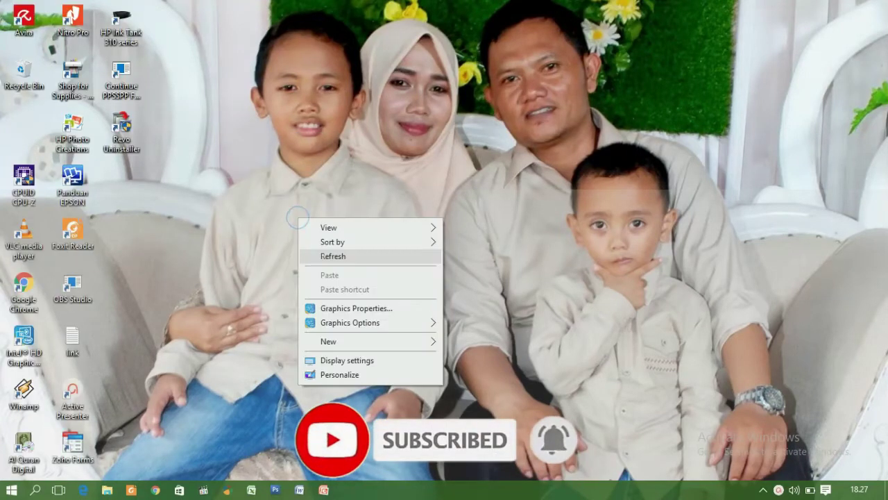
pyautogui.click(321, 254)
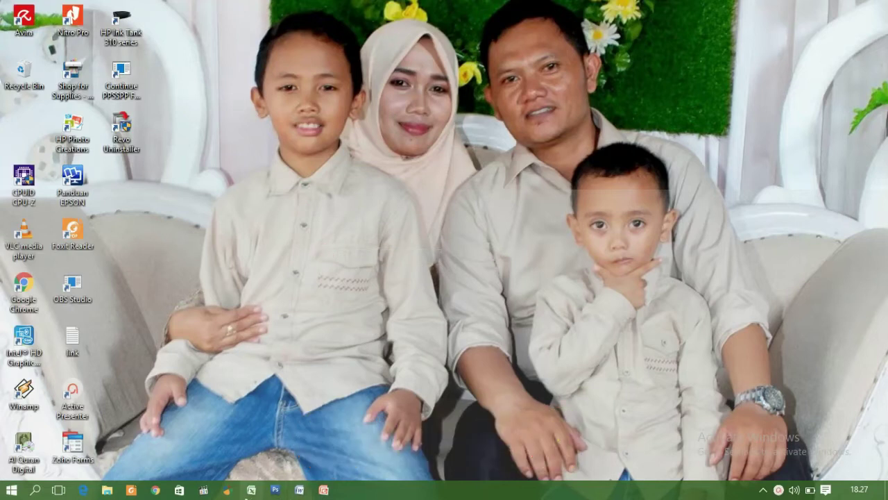
pyautogui.click(252, 490)
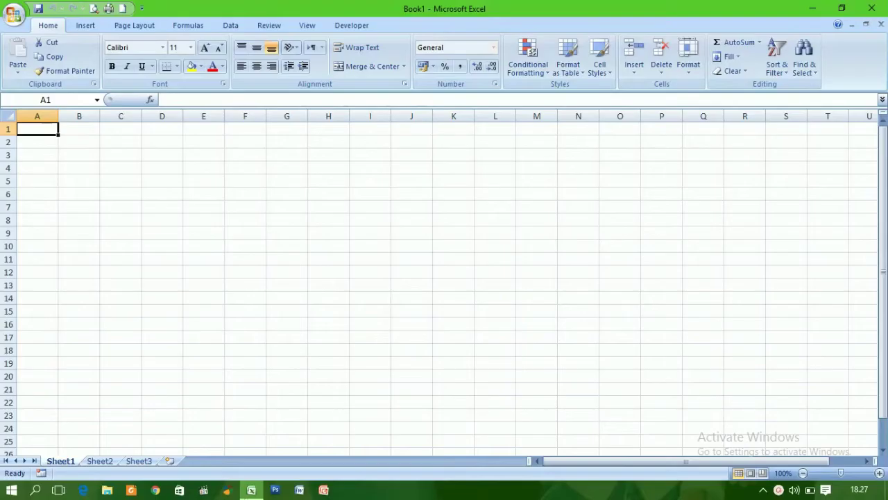
# Enter the headings No, Nama and Nilai in A1:C1.
pyautogui.write('No')
pyautogui.press('Tab')
pyautogui.write('N')
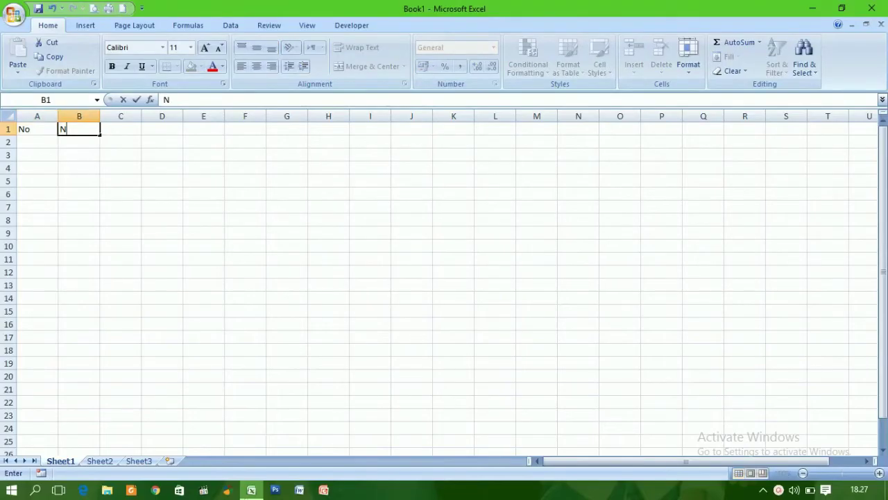
pyautogui.write('ama')
pyautogui.press('Tab')
pyautogui.write('Nilai')
pyautogui.press('Return')
# Enter subjects PAI, PKn, B. Indonesia, Matematika, IPA and IPS in C2:H2.
pyautogui.write('PA')
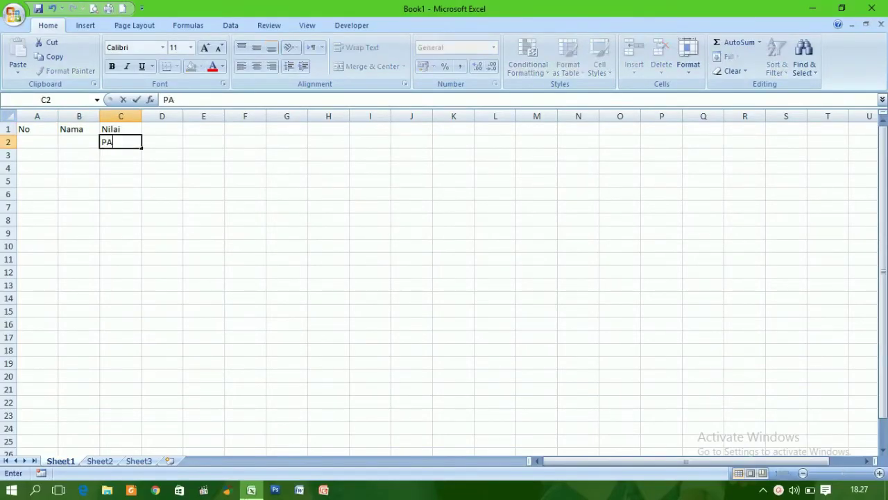
pyautogui.write('I')
pyautogui.press('Tab')
pyautogui.write('PKn')
pyautogui.press('Tab')
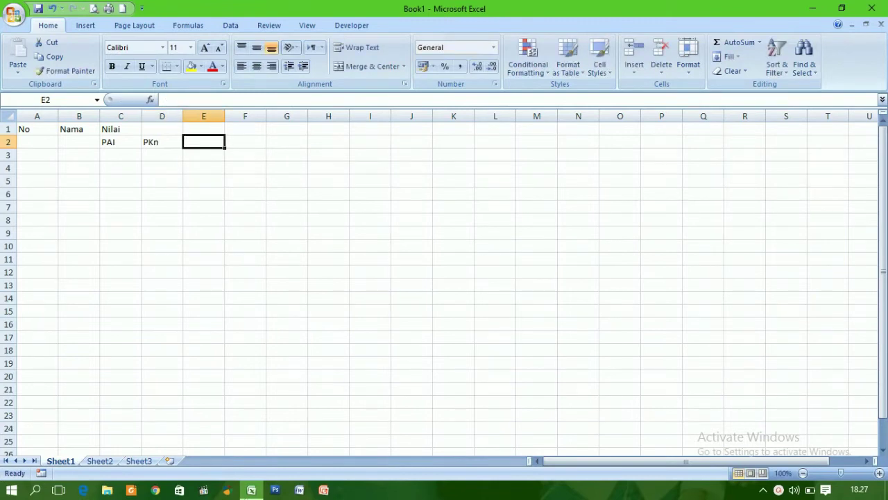
pyautogui.write('B. Indonesia')
pyautogui.press('Tab')
pyautogui.write('Mate')
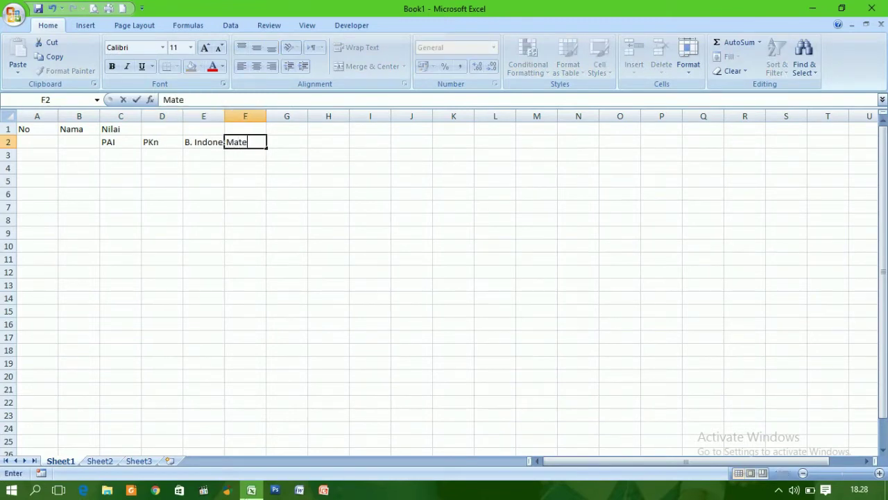
pyautogui.write('tika')
pyautogui.press('Tab')
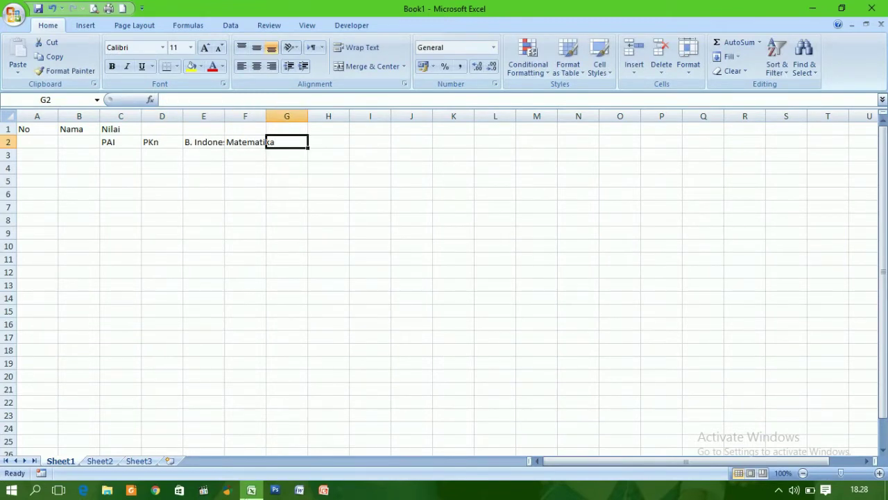
pyautogui.write('IPA')
pyautogui.press('Tab')
pyautogui.write('IPS')
pyautogui.press('Tab')
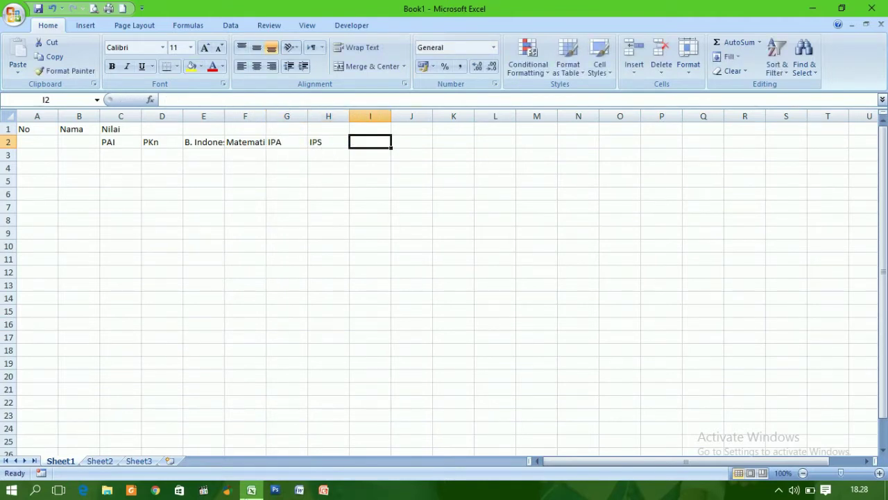
# Merge the No, Nama and Nilai header cells and add a merged Jumlah heading in I1.
pyautogui.click(287, 284)
pyautogui.moveTo(32, 129)
pyautogui.mouseDown()
pyautogui.moveTo(32, 142)
pyautogui.moveTo(308, 129)
pyautogui.moveTo(370, 141)
pyautogui.mouseUp()
pyautogui.click(367, 66)
pyautogui.click(368, 66)
pyautogui.click(368, 66)
pyautogui.click(366, 130)
pyautogui.write('Jumlah')
pyautogui.click(368, 66)
# Enter 1 and 2 in A3:A4 and fill the No column down to 5.
pyautogui.click(44, 154)
pyautogui.write('1')
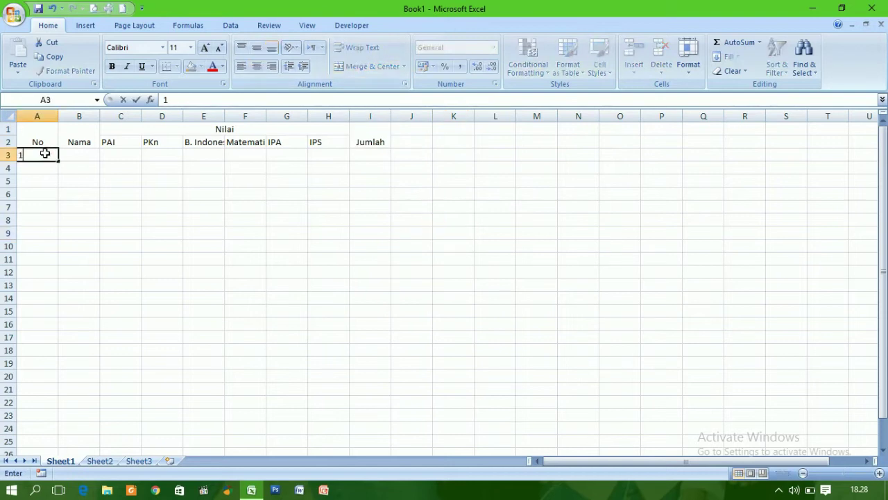
pyautogui.press('Return')
pyautogui.write('2')
pyautogui.press('Return')
pyautogui.moveTo(44, 153); pyautogui.dragTo(44, 163)
pyautogui.keyDown('ctrl'); pyautogui.scroll(6, 44, 164); pyautogui.keyUp('ctrl')
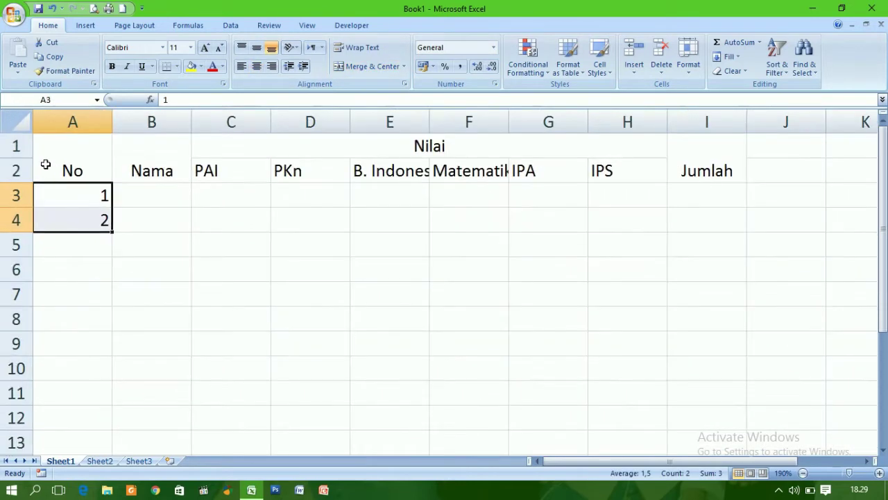
pyautogui.moveTo(112, 233); pyautogui.dragTo(113, 313)
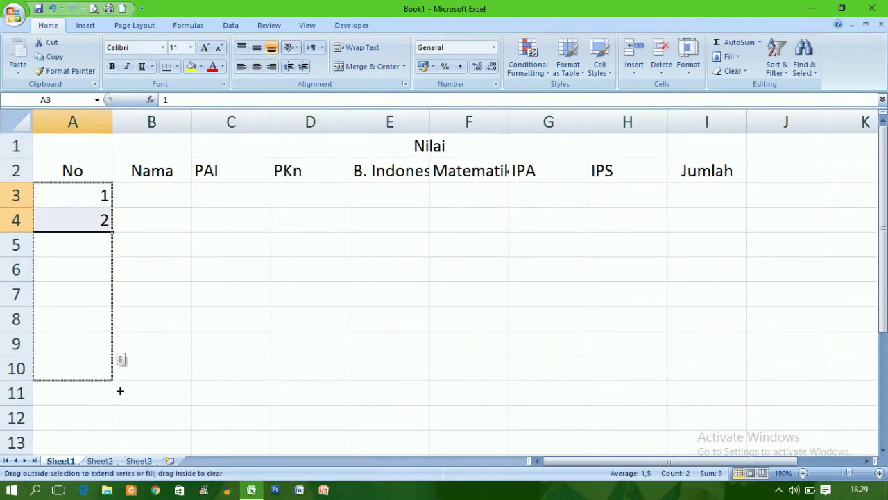
pyautogui.moveTo(120, 390); pyautogui.dragTo(142, 307)
pyautogui.click(153, 200)
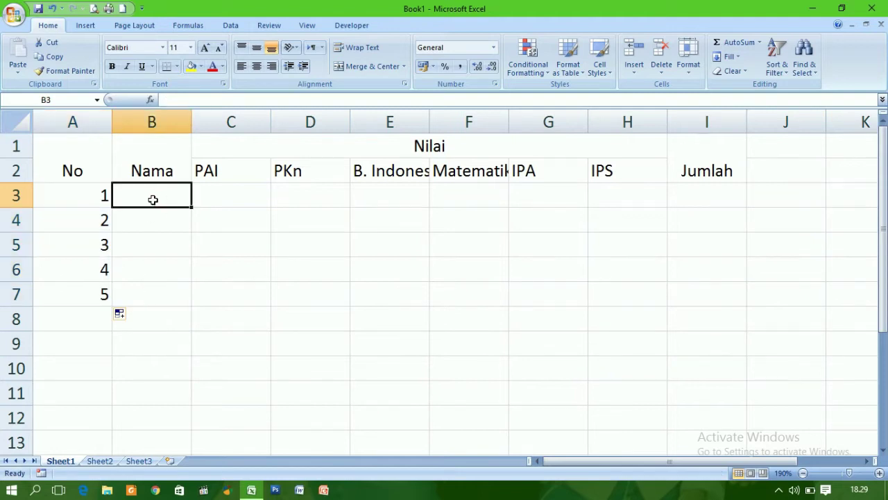
# Enter the five student names in B3:B7.
pyautogui.write('Badu')
pyautogui.press('Return')
pyautogui.write('I')
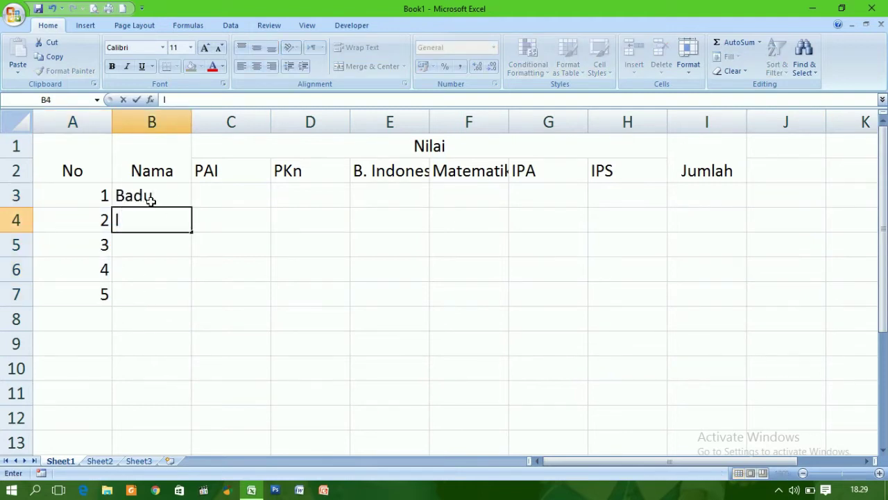
pyautogui.write('lai')
pyautogui.press('Return')
pyautogui.write('rahmat')
pyautogui.press('Return')
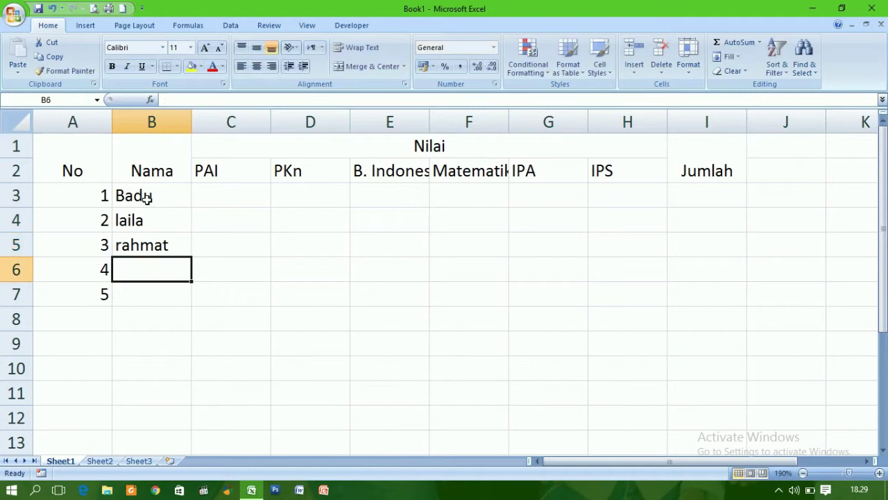
pyautogui.write('rika')
pyautogui.press('Return')
pyautogui.write('sandi')
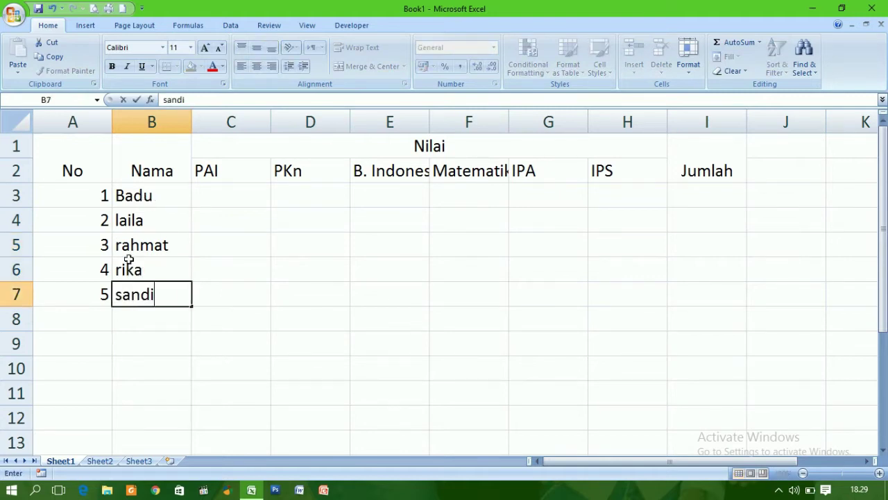
pyautogui.press('Return')
# Enter labels jumlah, rata-rata, tertinggi and terendah in A8:A11.
pyautogui.moveTo(74, 315); pyautogui.dragTo(167, 320)
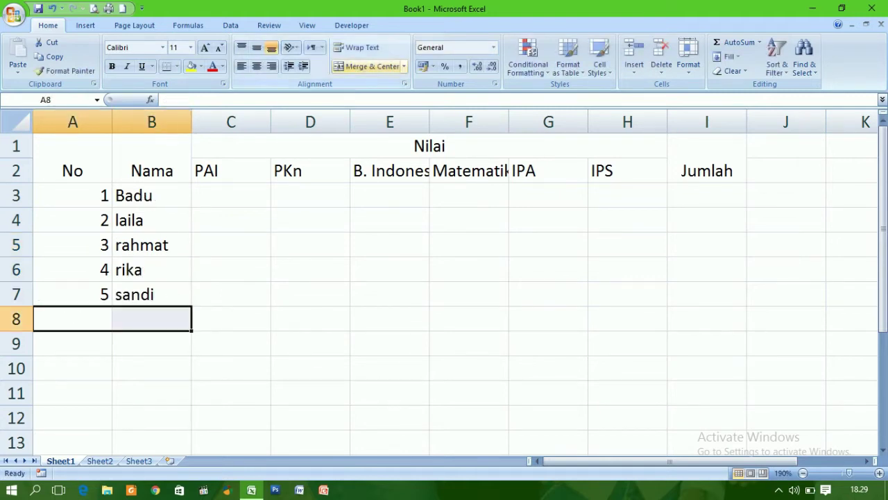
pyautogui.click(368, 66)
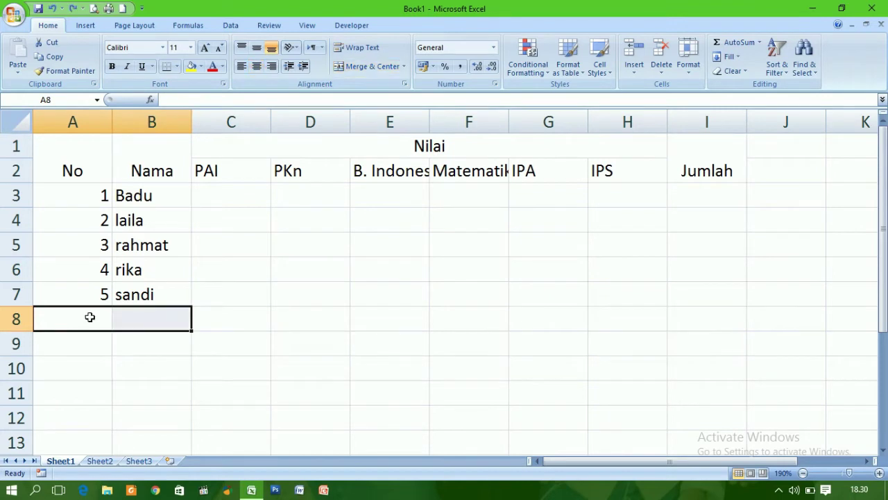
pyautogui.hotkey('ctrl', 'z')
pyautogui.write('jumlah')
pyautogui.press('Return')
pyautogui.write('rata')
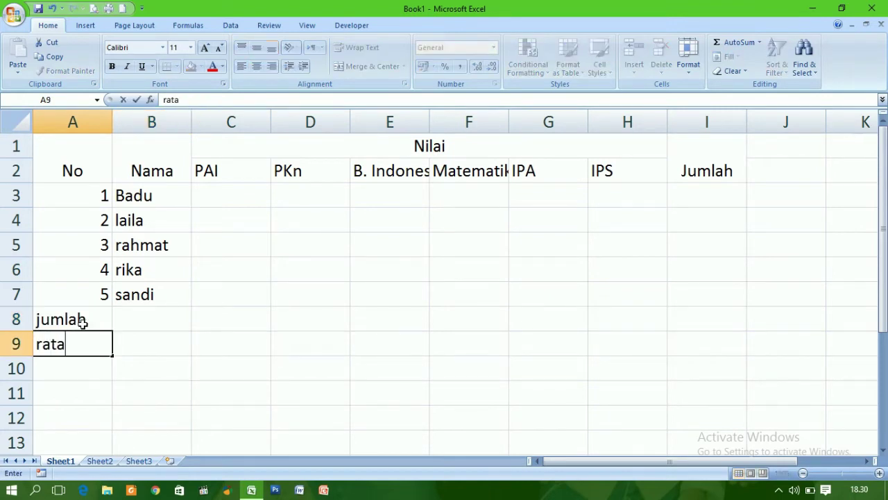
pyautogui.write('-rata')
pyautogui.press('Return')
pyautogui.write('terting')
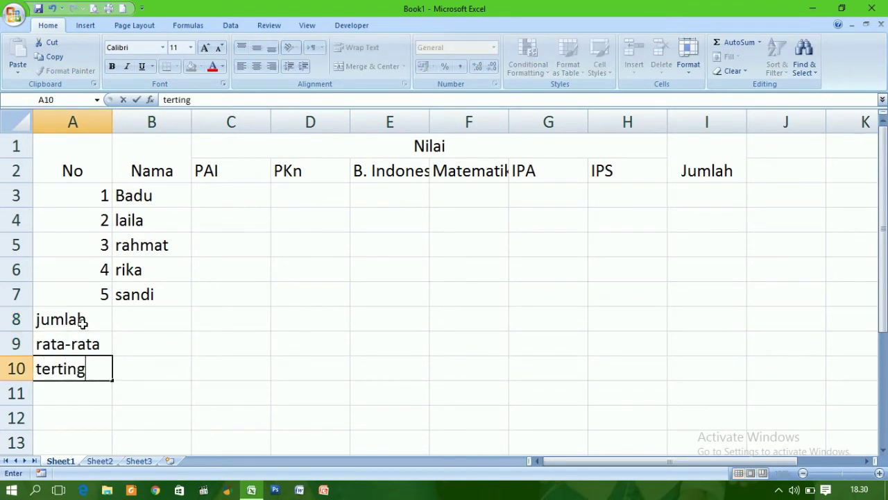
pyautogui.write('gi')
pyautogui.press('Return')
pyautogui.write('terendah')
# Merge and centre A8:B8, then copy only that formatting down to row 11.
pyautogui.moveTo(81, 324)
pyautogui.mouseDown()
pyautogui.moveTo(159, 319)
pyautogui.moveTo(192, 406)
pyautogui.mouseUp()
pyautogui.click(368, 65)
pyautogui.click(198, 412)
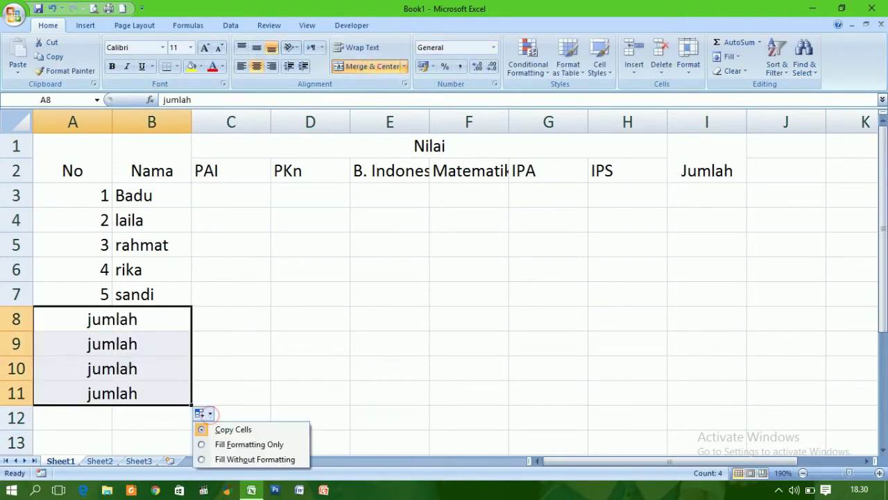
pyautogui.click(236, 444)
pyautogui.click(299, 400)
# Apply All Borders to every cell of the table A1:I11.
pyautogui.moveTo(99, 144); pyautogui.dragTo(684, 385)
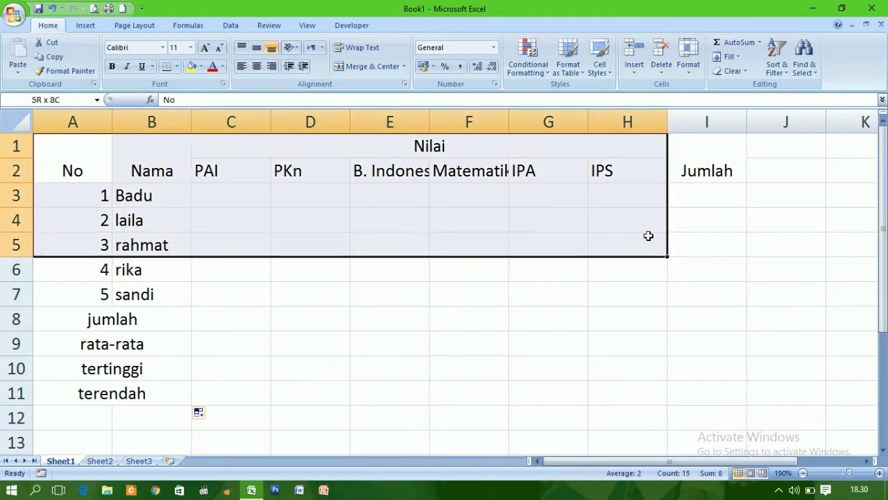
pyautogui.click(176, 66)
pyautogui.click(198, 168)
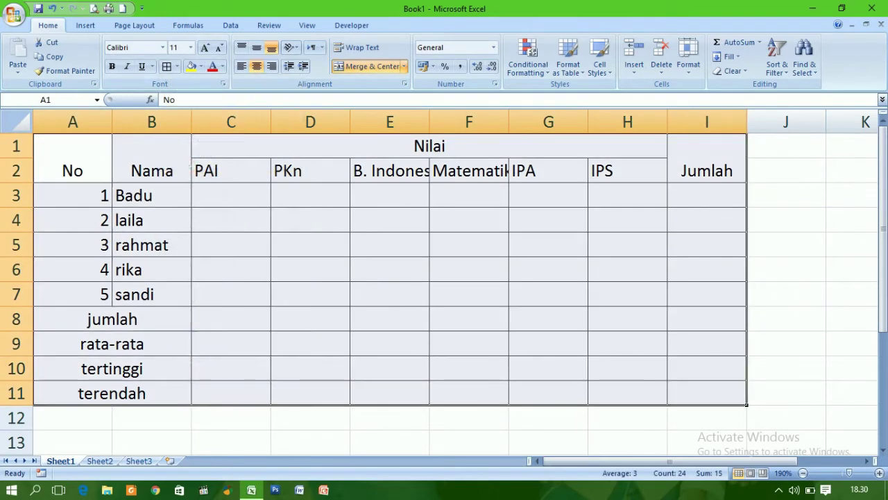
# Centre the header rows vertically and horizontally, and centre the No column numbers.
pyautogui.moveTo(28, 162); pyautogui.dragTo(21, 142)
pyautogui.click(257, 47)
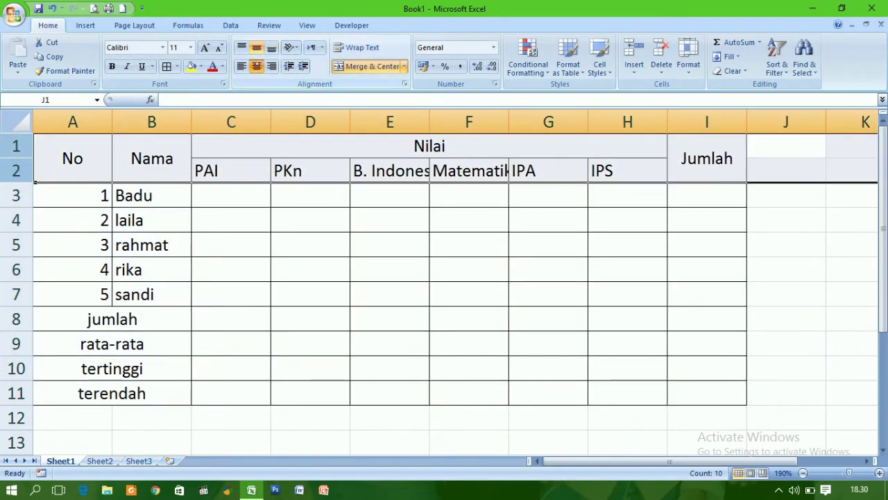
pyautogui.click(257, 66)
pyautogui.click(270, 220)
pyautogui.click(73, 121)
pyautogui.click(256, 66)
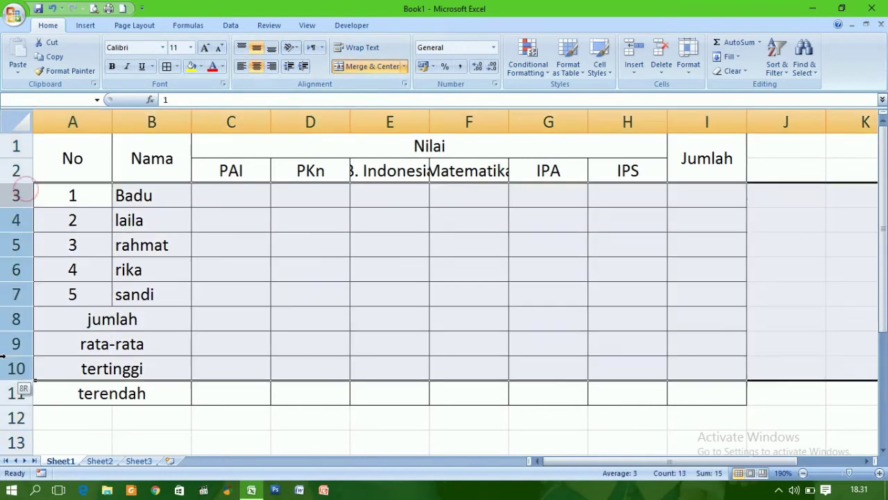
pyautogui.moveTo(70, 195); pyautogui.dragTo(70, 393)
pyautogui.click(249, 251)
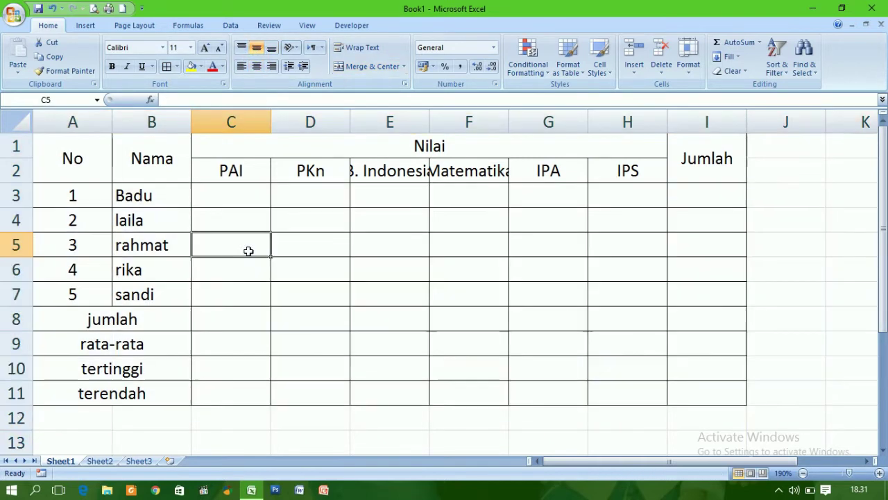
pyautogui.click(88, 162)
# Widen subject columns C through H to one equal width, undoing an auto-fit.
pyautogui.click(363, 121)
pyautogui.click(469, 121)
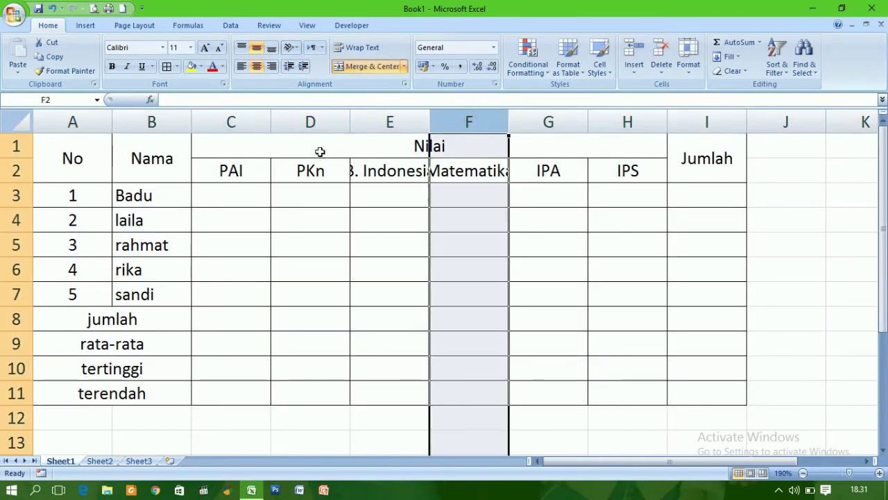
pyautogui.click(14, 122)
pyautogui.doubleClick(112, 122)
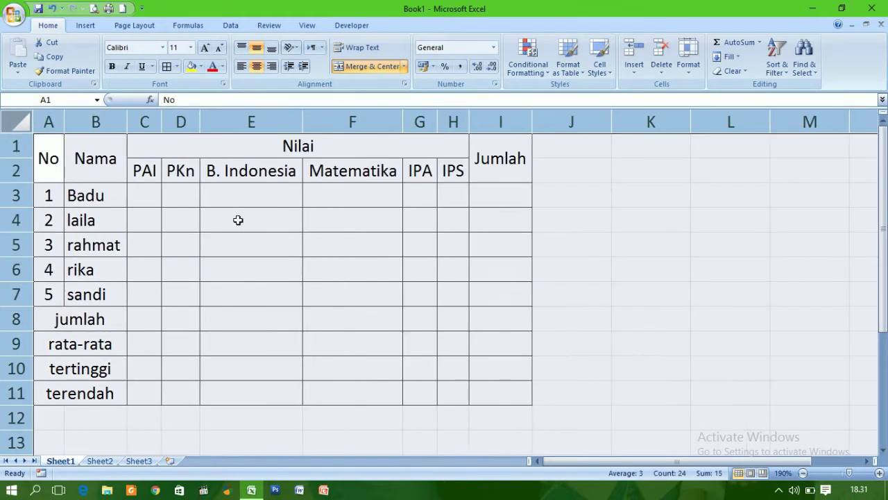
pyautogui.click(256, 252)
pyautogui.hotkey('ctrl', 'z')
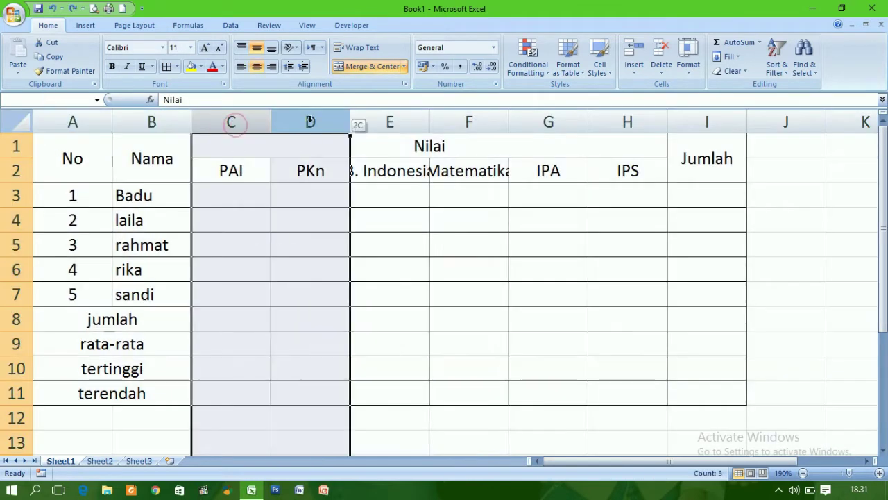
pyautogui.moveTo(231, 121); pyautogui.dragTo(741, 123)
# Enter Badu's scores in C3:H3: 86, 75, 80, 78, 76 and 80.
pyautogui.click(505, 254)
pyautogui.click(240, 197)
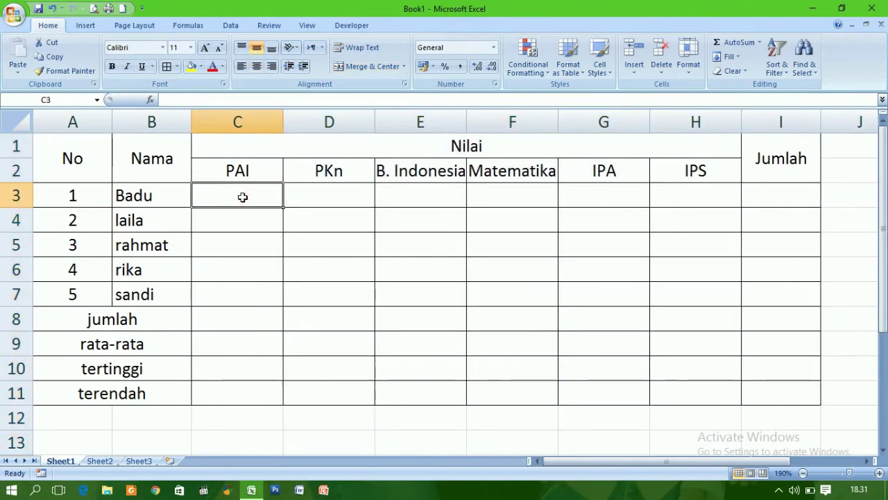
pyautogui.write('86')
pyautogui.press('Tab')
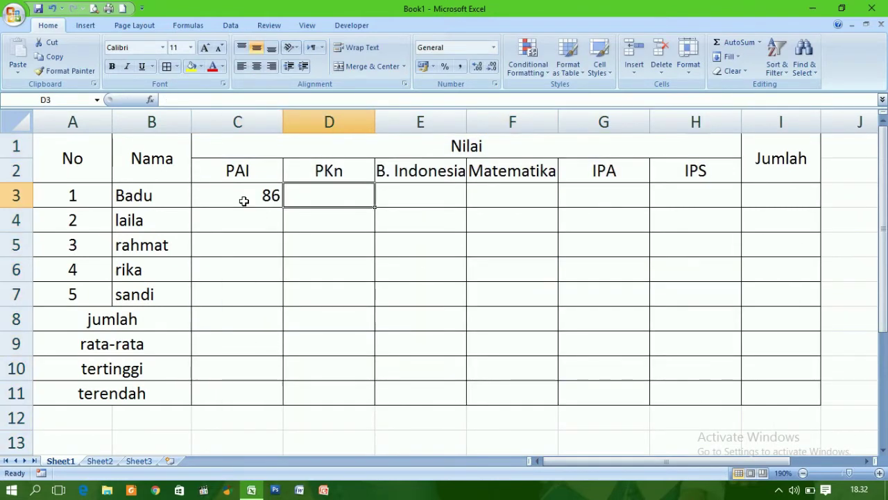
pyautogui.write('75')
pyautogui.press('Tab')
pyautogui.write('80')
pyautogui.press('Tab')
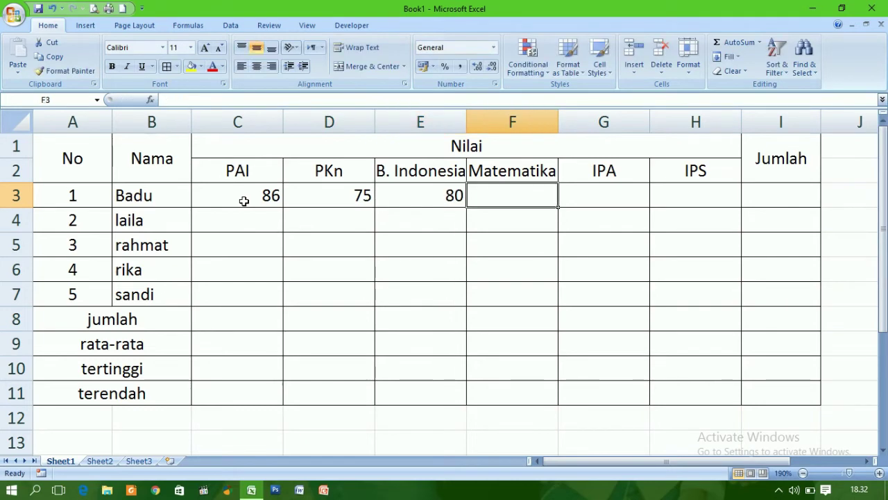
pyautogui.write('78')
pyautogui.press('Tab')
pyautogui.write('76')
pyautogui.press('Tab')
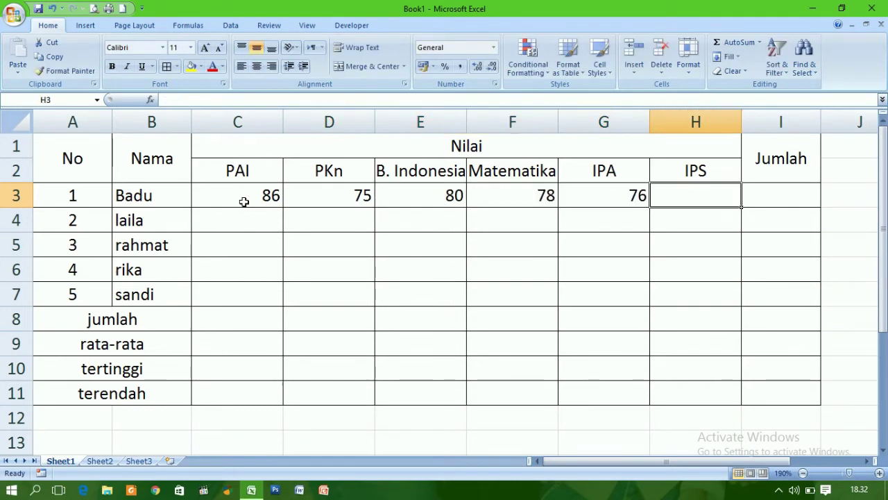
pyautogui.write('80')
pyautogui.press('Return')
# Enter the PAI scores 80, 88, 79 and 75 in C4:C7.
pyautogui.press('Left')
pyautogui.press('Left')
pyautogui.press('Left')
pyautogui.press('Left')
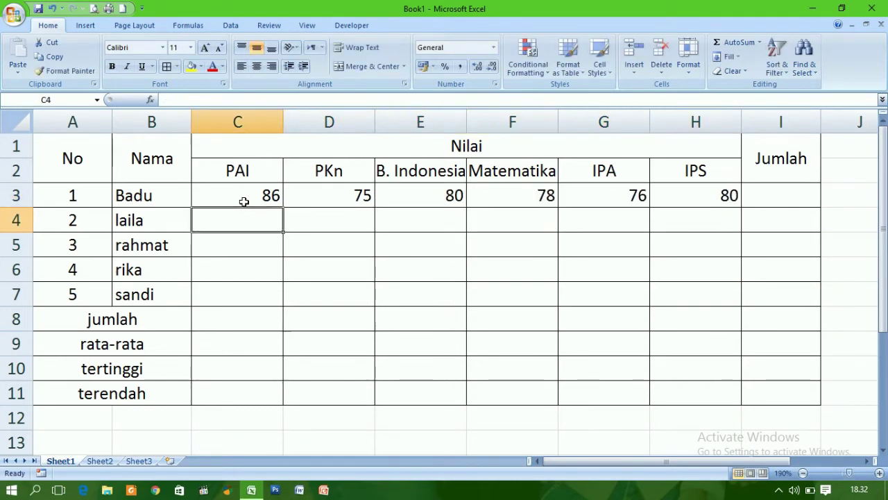
pyautogui.write('80')
pyautogui.press('Return')
pyautogui.write('88')
pyautogui.press('Return')
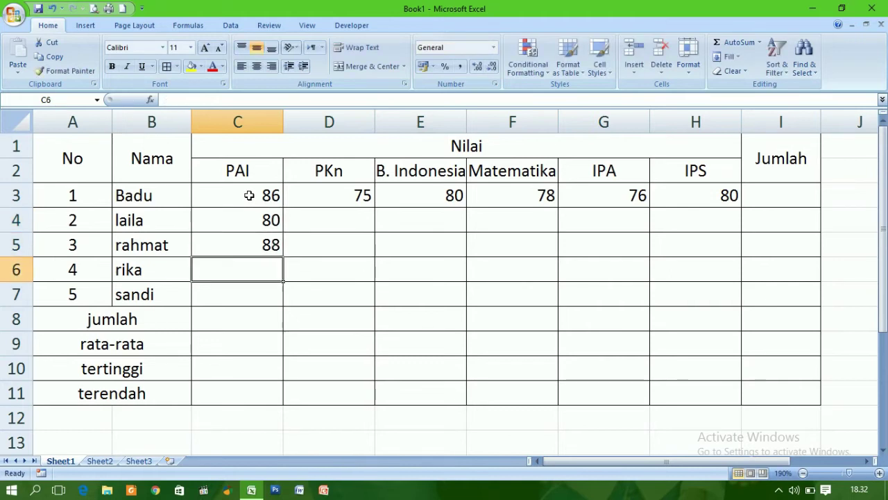
pyautogui.write('79')
pyautogui.press('Return')
pyautogui.write('65')
pyautogui.press('Tab')
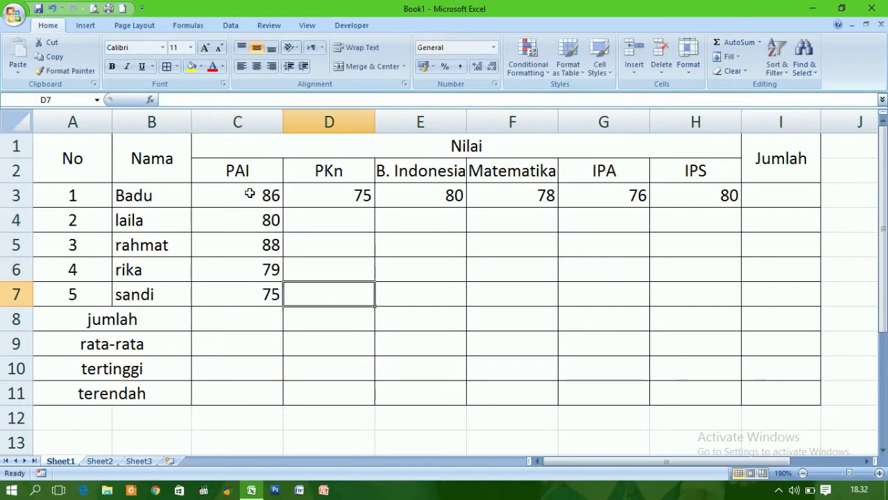
# Enter the PKn scores 79, 90, 80 and 80 in D4:D7.
pyautogui.press('Up')
pyautogui.press('Up')
pyautogui.press('Up')
pyautogui.write('79')
pyautogui.press('Return')
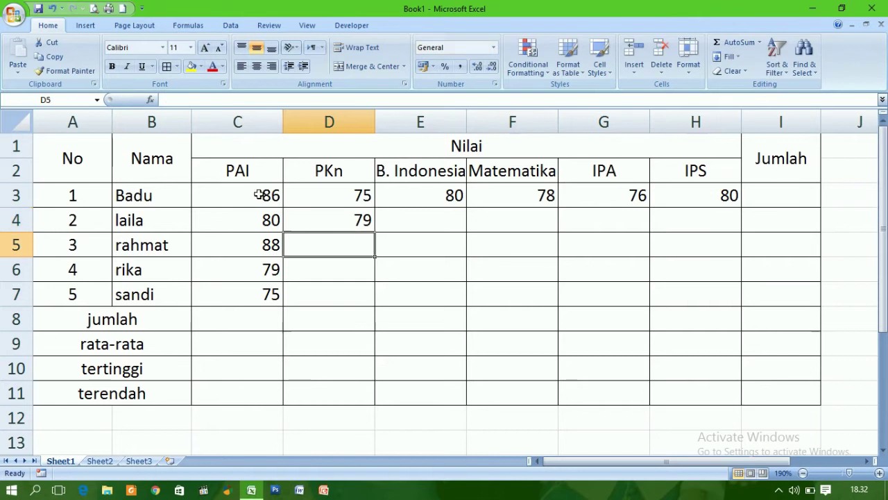
pyautogui.write('90')
pyautogui.press('Return')
pyautogui.write('80')
pyautogui.press('Return')
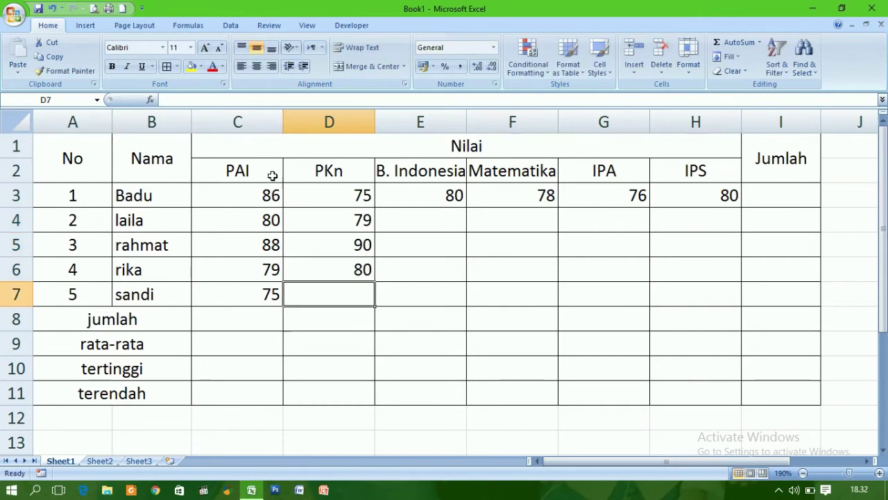
pyautogui.write('80')
pyautogui.press('Tab')
# Enter the B. Indonesia scores 78, 86, 97 and 80 in E4:E7.
pyautogui.press('Up')
pyautogui.press('Up')
pyautogui.press('Up')
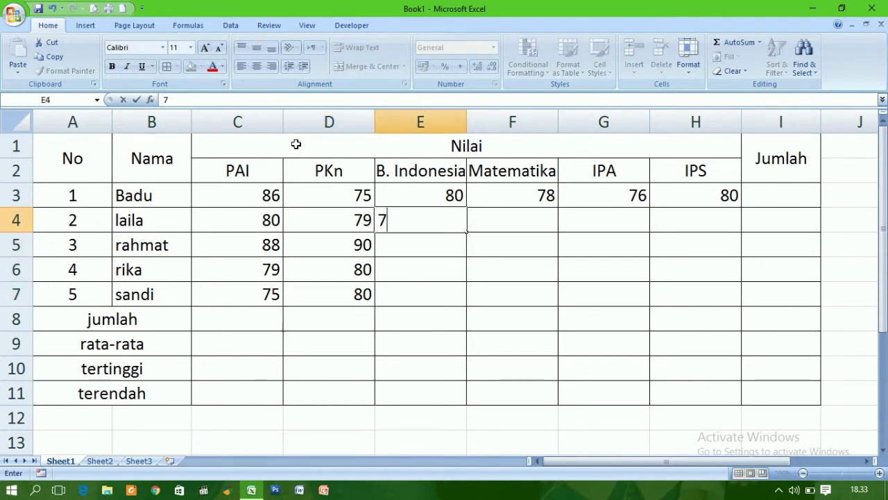
pyautogui.write('78')
pyautogui.press('Return')
pyautogui.write('6')
pyautogui.press('Return')
pyautogui.write('99')
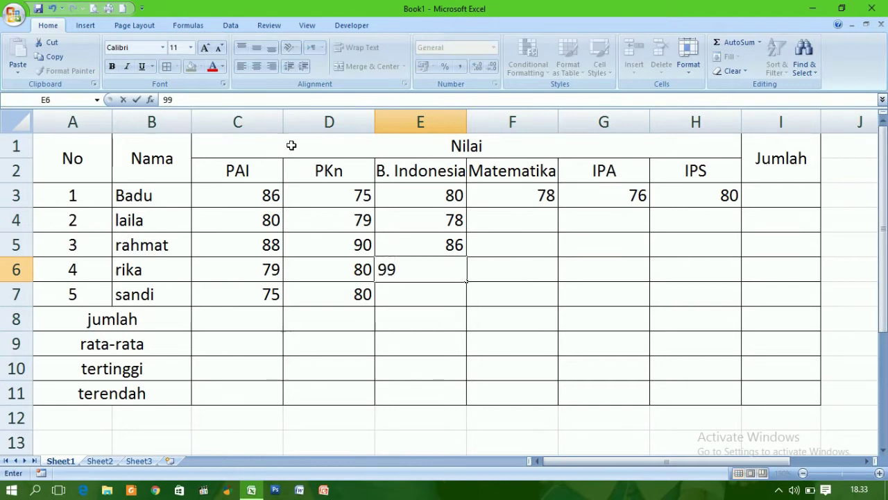
pyautogui.write('7')
pyautogui.press('Return')
pyautogui.write('80')
pyautogui.press('Tab')
# Enter the Matematika scores 79, 80, 90 and 78 in F4:F7.
pyautogui.press('Up')
pyautogui.press('Up')
pyautogui.press('Up')
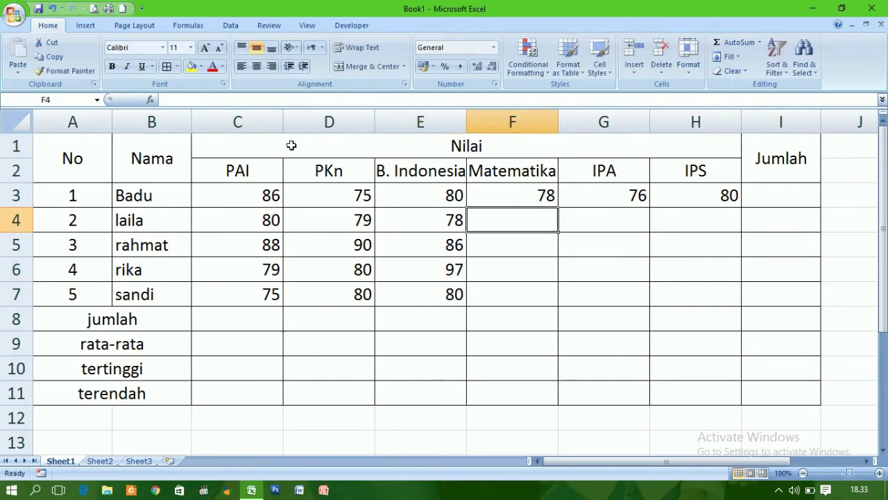
pyautogui.write('79')
pyautogui.press('Return')
pyautogui.write('80')
pyautogui.press('Return')
pyautogui.write('90')
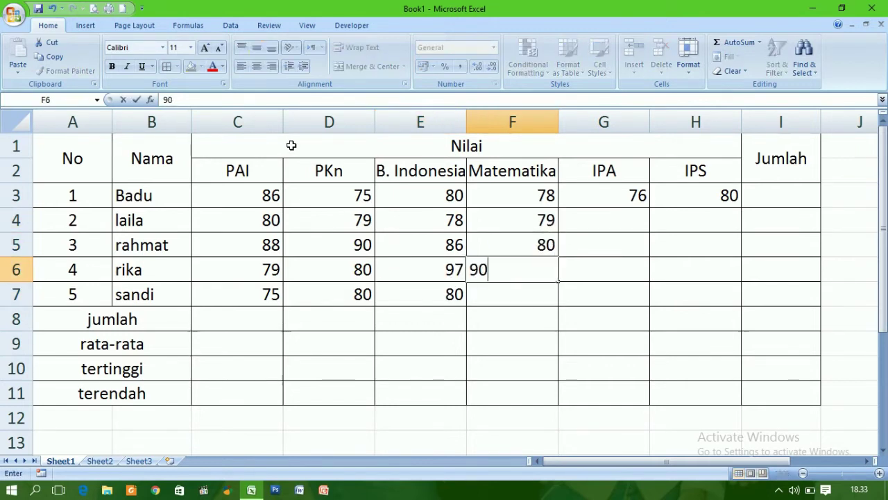
pyautogui.press('Return')
pyautogui.write('78')
pyautogui.press('Return')
# Enter the IPA scores 79, 88, 78 and 76 in G4:G7.
pyautogui.press('Right')
pyautogui.press('Up')
pyautogui.press('Up')
pyautogui.press('Up')
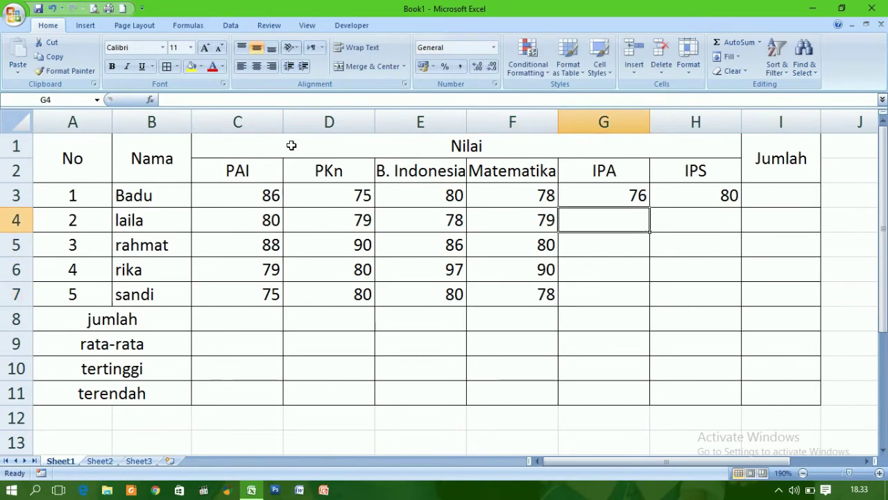
pyautogui.write('79')
pyautogui.press('Return')
pyautogui.write('88')
pyautogui.press('Return')
pyautogui.write('78')
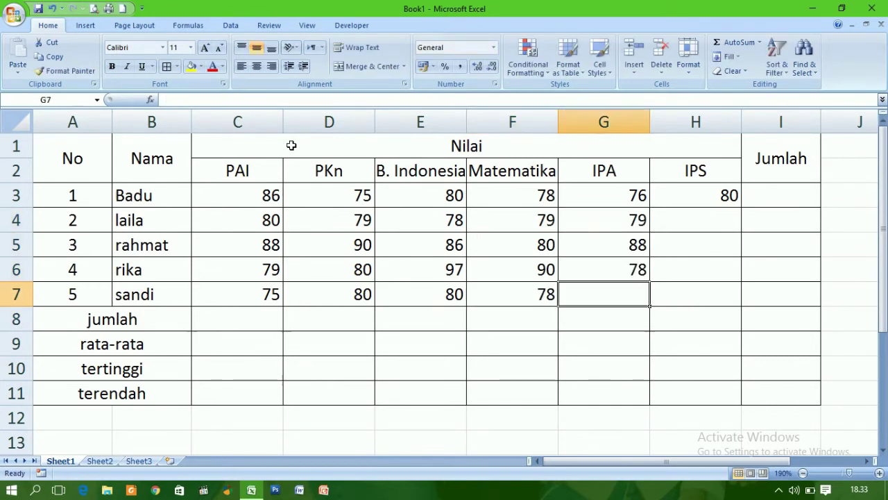
pyautogui.write('76')
pyautogui.press('Return')
# Enter the IPS scores 87, 78, 86 and 84 in H4:H7.
pyautogui.press('Right')
pyautogui.press('Up')
pyautogui.press('Up')
pyautogui.press('Up')
pyautogui.press('Up')
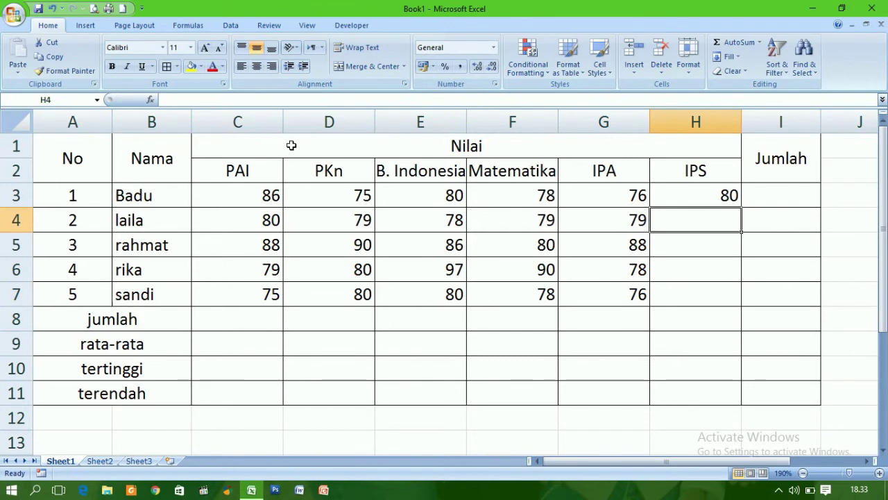
pyautogui.write('87 78 86 84')
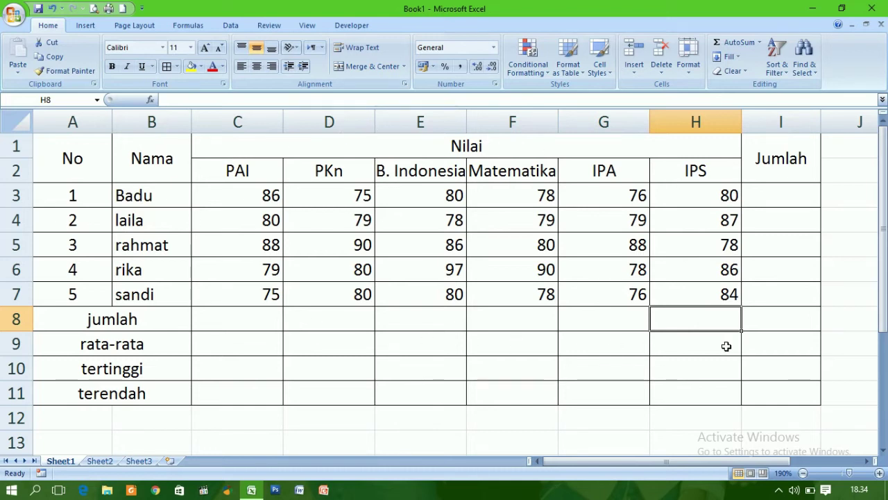
# Sum C3:H3 in I3 (475) and fill the formula down to I7.
pyautogui.click(765, 196)
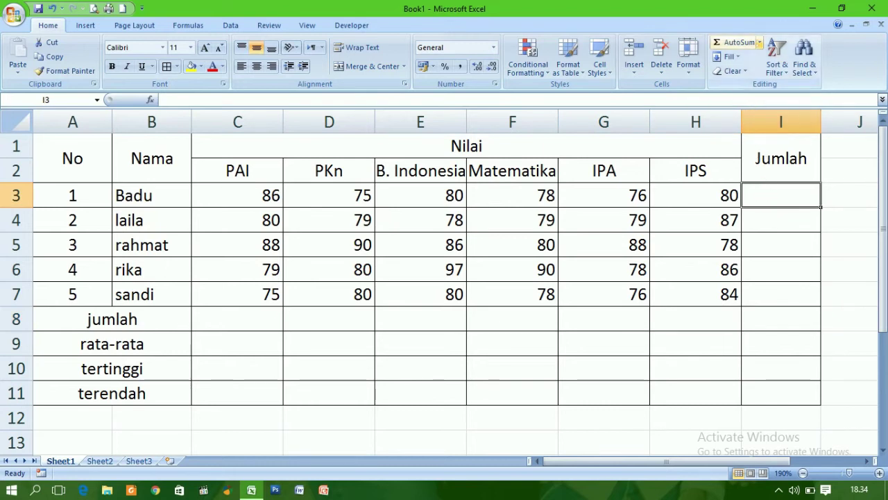
pyautogui.click(759, 42)
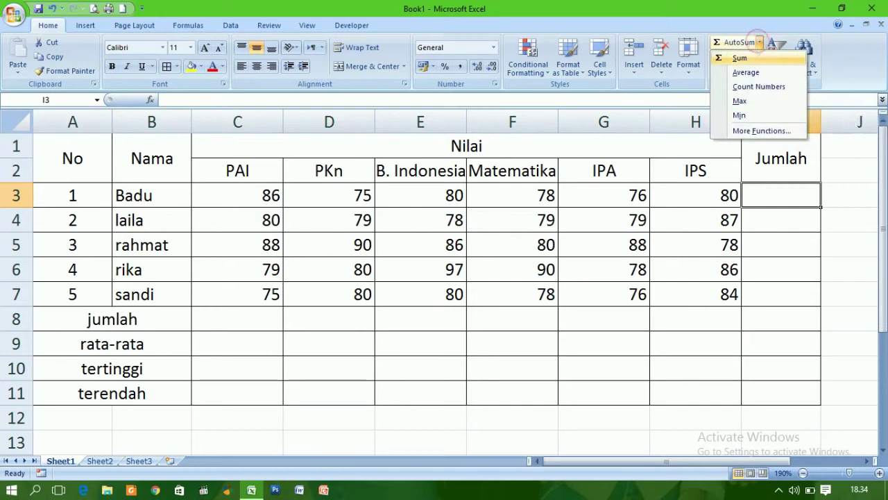
pyautogui.click(749, 58)
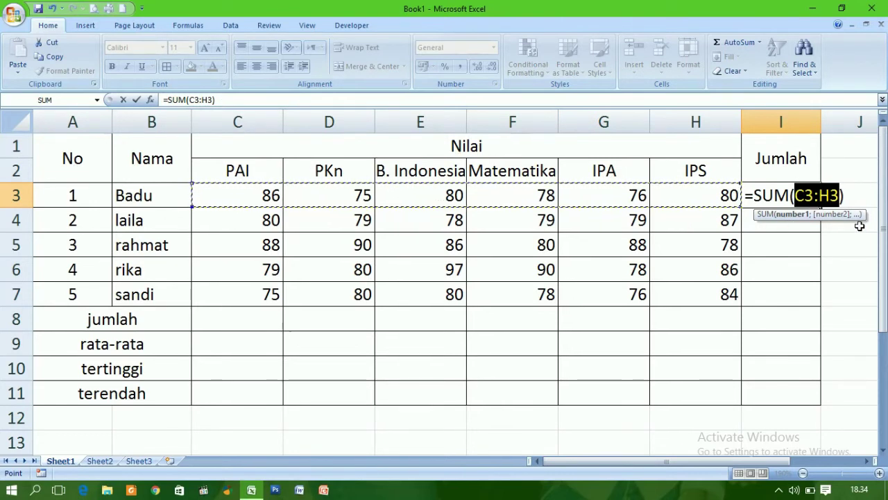
pyautogui.press('Return')
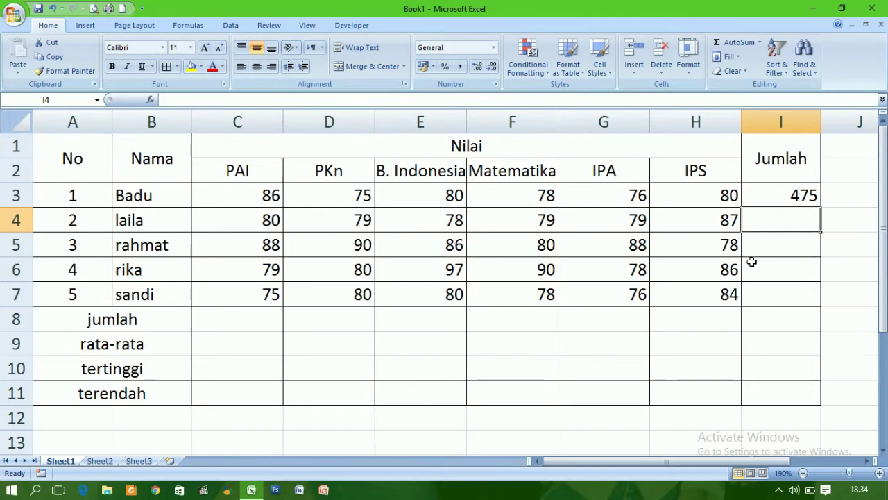
pyautogui.moveTo(777, 218); pyautogui.dragTo(777, 295)
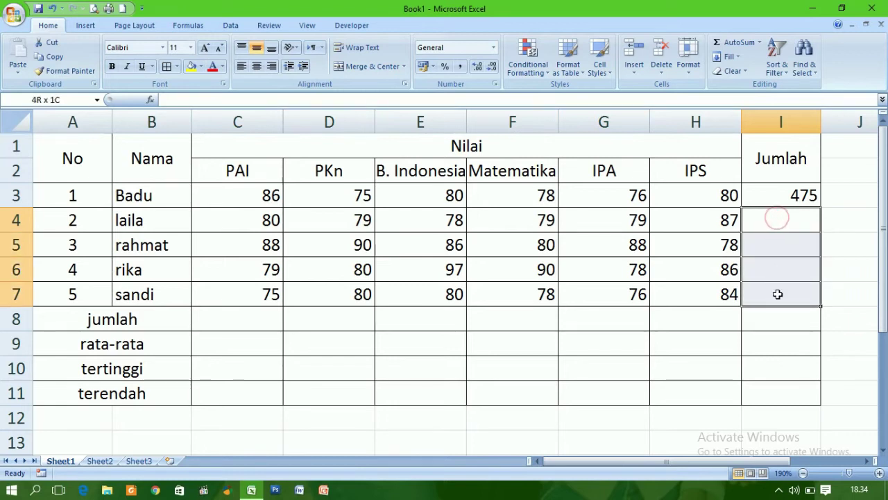
pyautogui.click(775, 197)
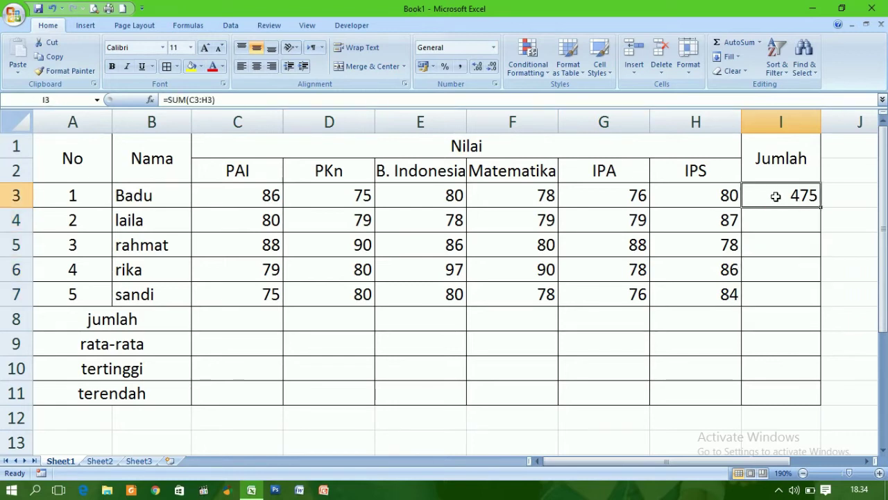
pyautogui.moveTo(820, 208); pyautogui.dragTo(829, 306)
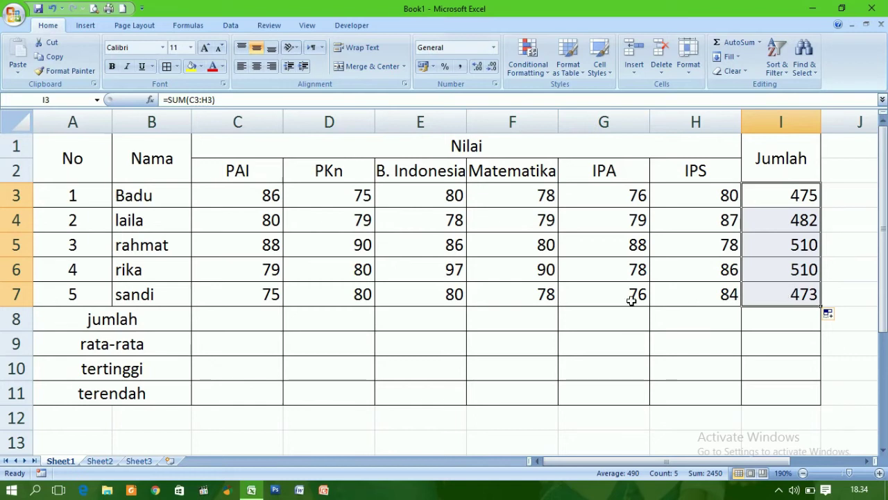
pyautogui.click(245, 318)
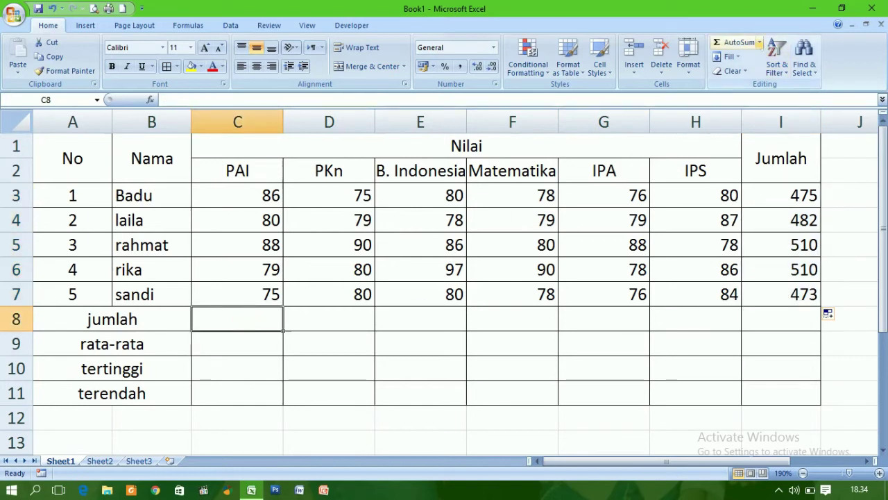
# Use AutoSum in C8 to total C3:C7, giving 408.
pyautogui.click(761, 43)
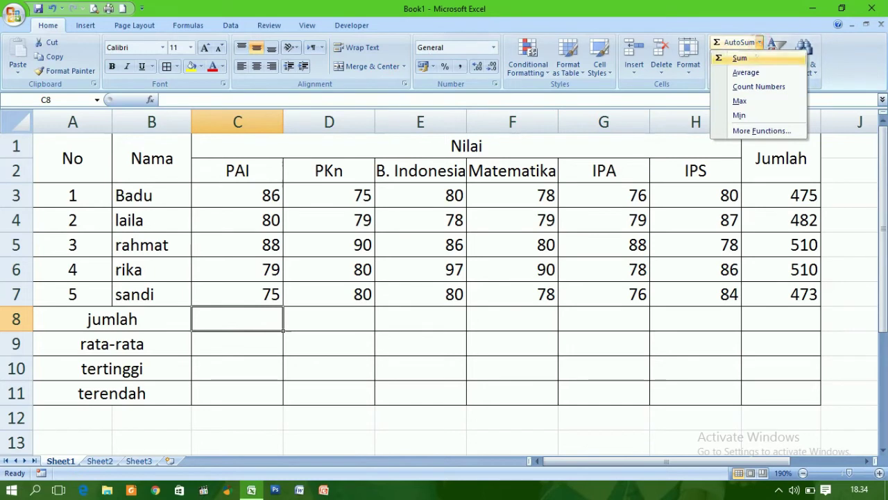
pyautogui.click(740, 58)
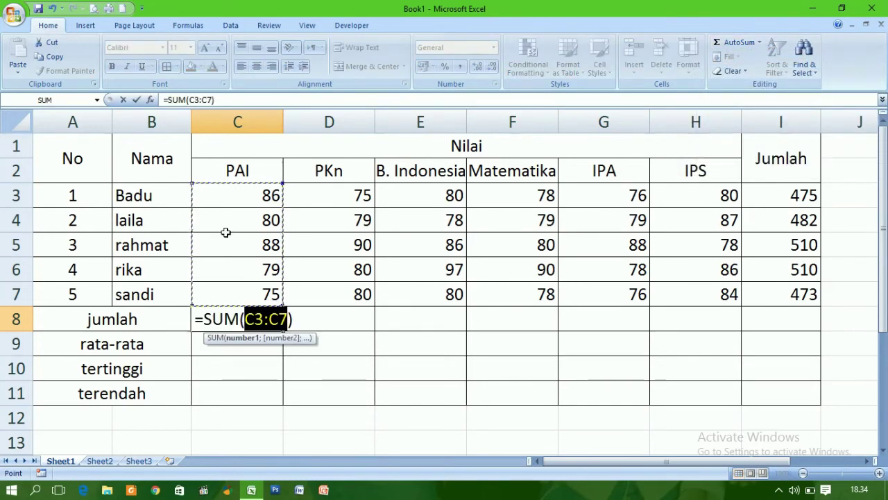
pyautogui.press('Return')
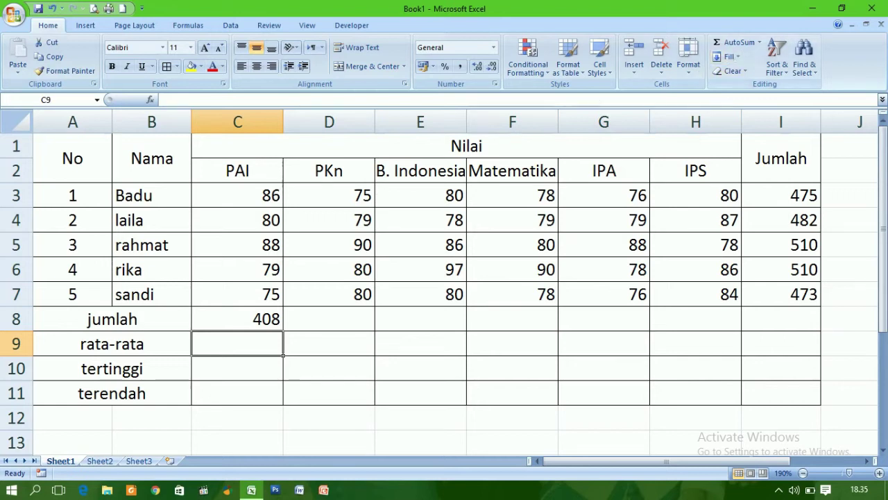
# Insert an AVERAGE of C3:C7 in C9, giving 81,6.
pyautogui.click(760, 42)
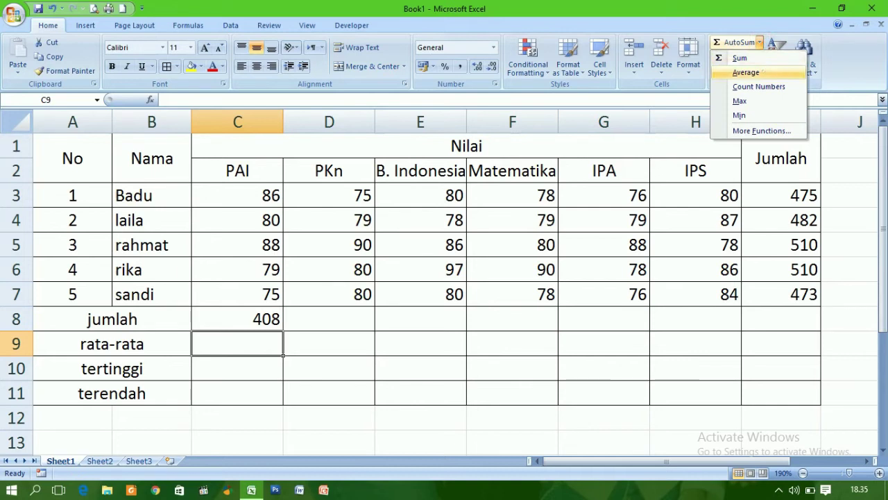
pyautogui.click(746, 72)
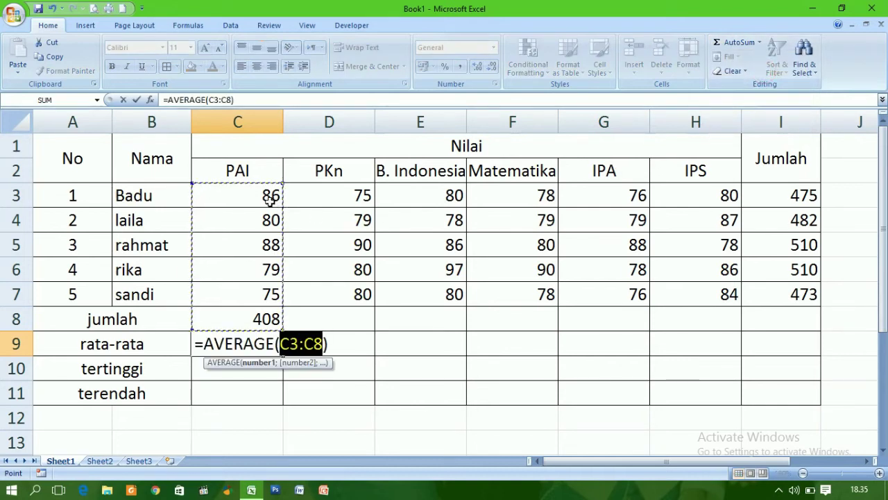
pyautogui.moveTo(257, 192); pyautogui.dragTo(249, 290)
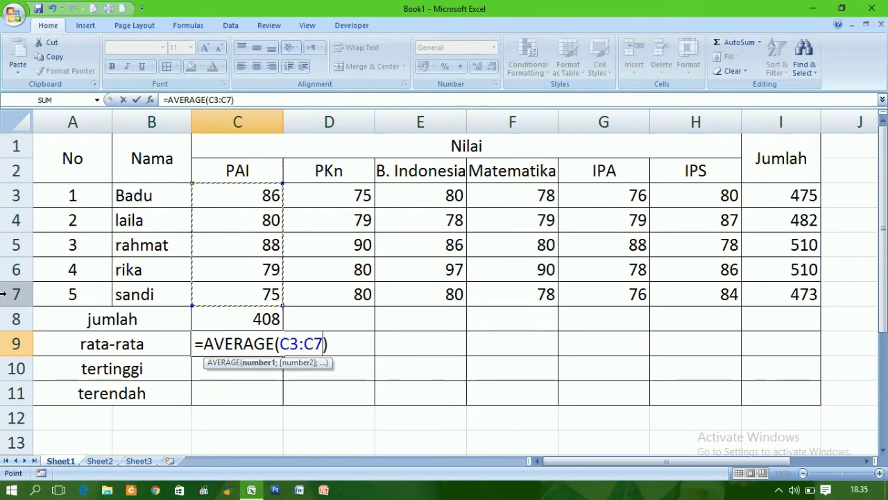
pyautogui.press('Return')
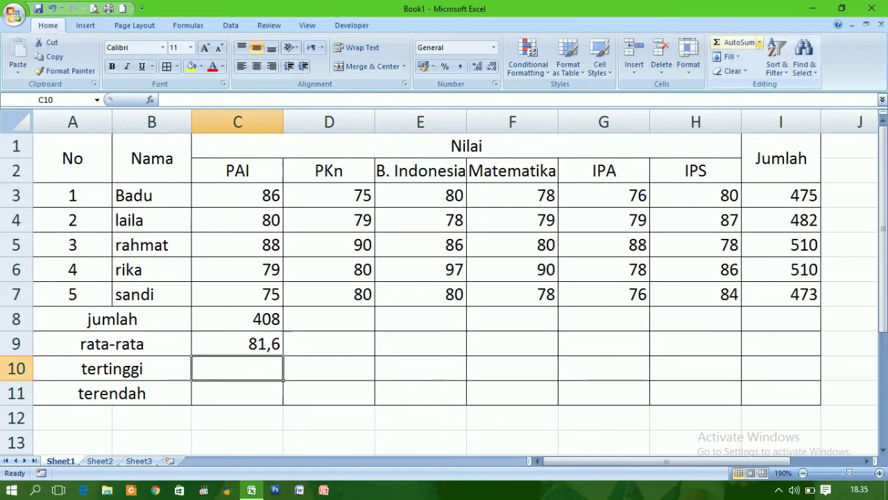
# Insert a MAX of C3:C7 in C10, returning 88.
pyautogui.click(760, 42)
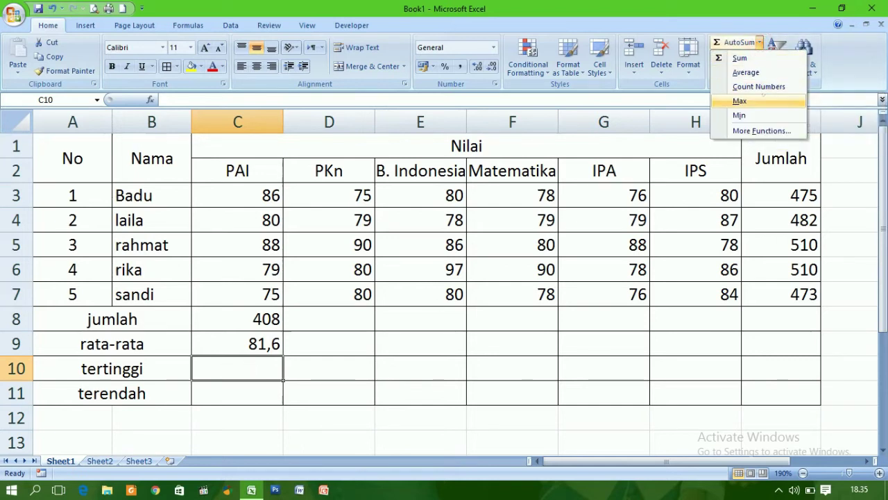
pyautogui.click(762, 101)
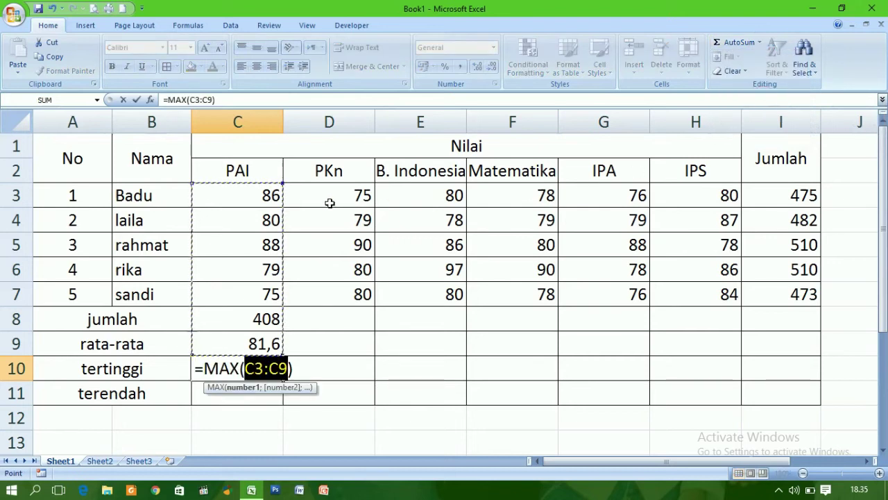
pyautogui.click(264, 195)
pyautogui.moveTo(264, 195); pyautogui.dragTo(248, 290)
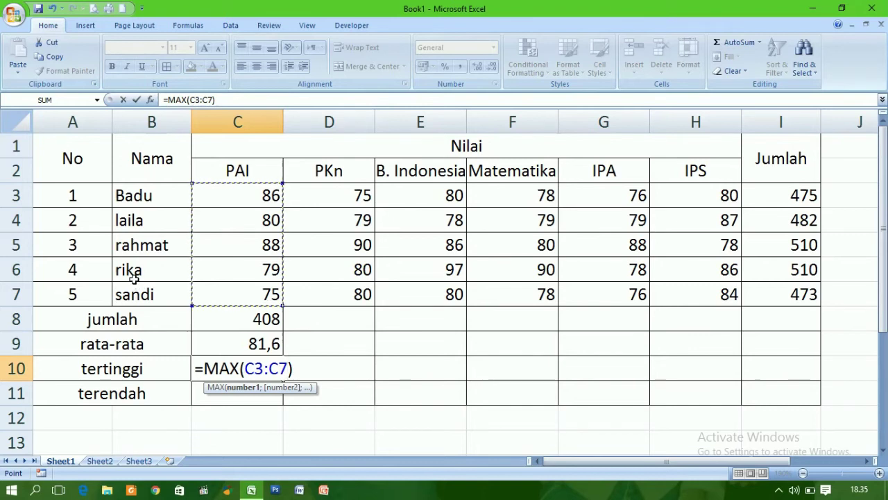
pyautogui.press('Return')
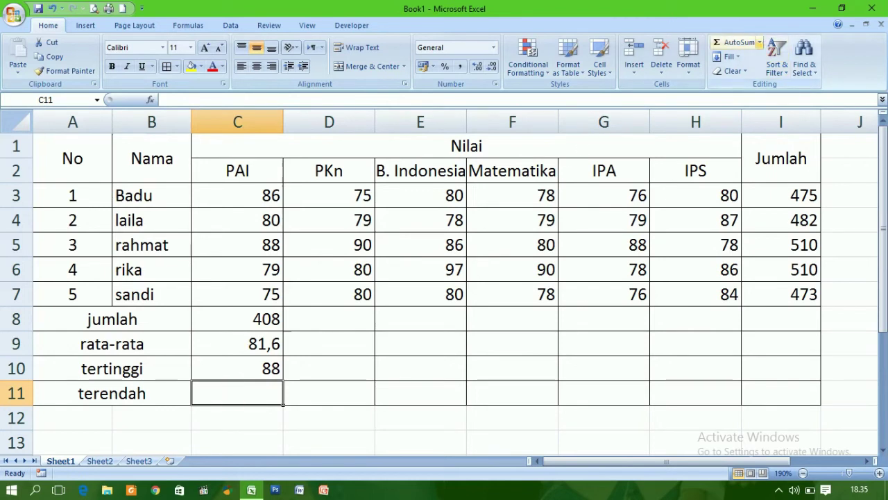
# Insert a MIN of C3:C7 in C11, returning 75.
pyautogui.click(760, 43)
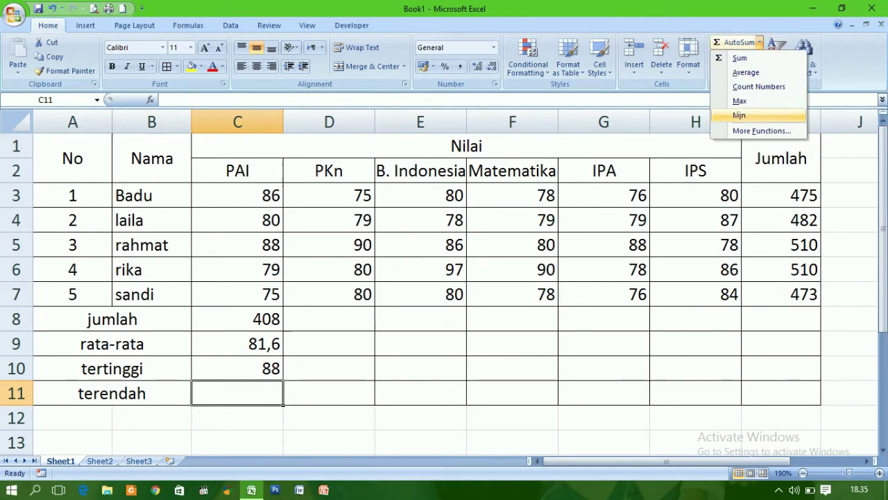
pyautogui.click(739, 115)
pyautogui.click(233, 196)
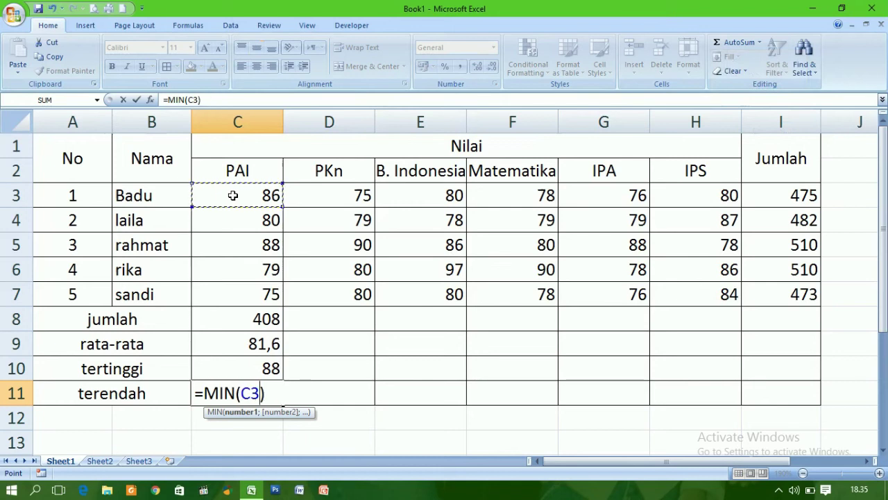
pyautogui.moveTo(233, 196); pyautogui.dragTo(235, 287)
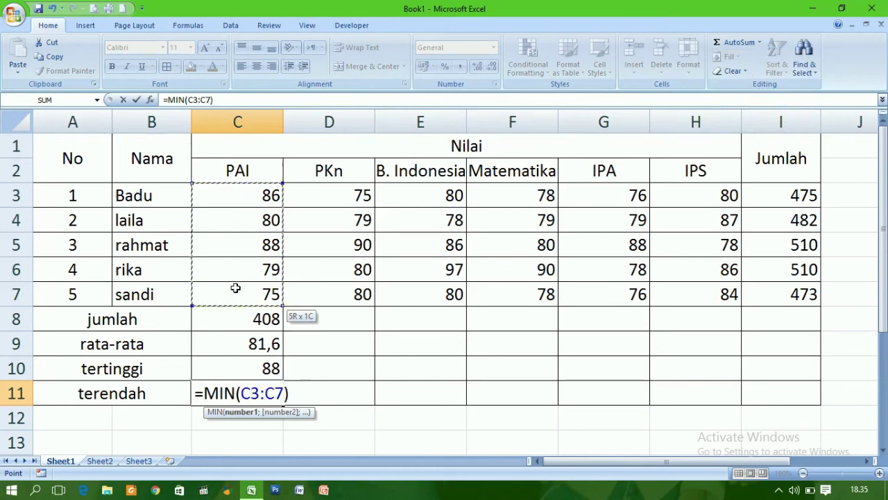
pyautogui.press('Return')
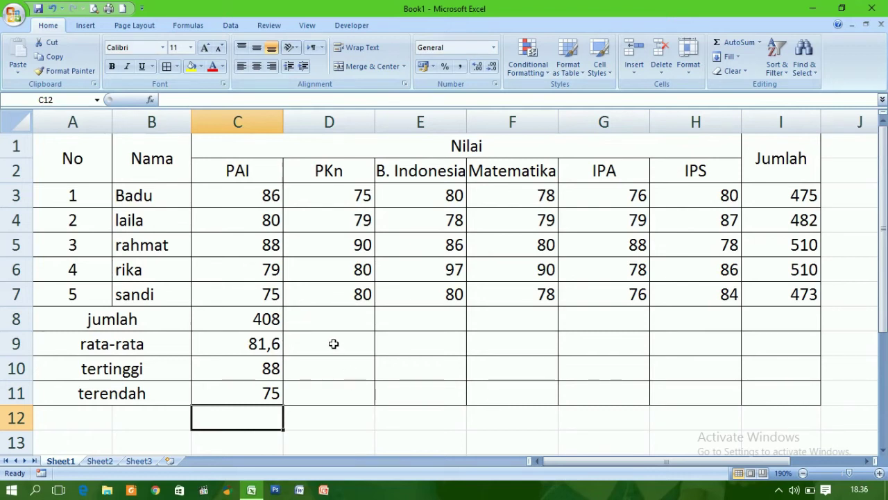
pyautogui.moveTo(323, 318); pyautogui.dragTo(700, 403)
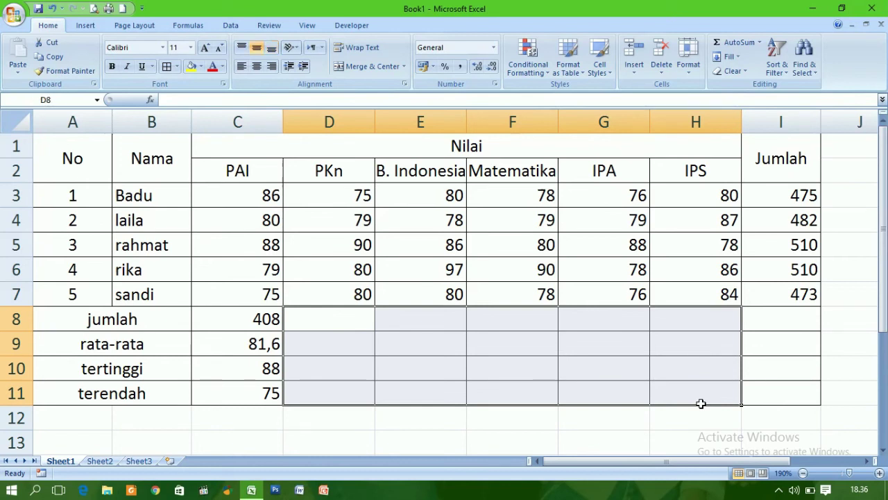
# Copy the C8:C11 summary formulas across columns D through H.
pyautogui.click(470, 447)
pyautogui.moveTo(264, 319); pyautogui.dragTo(258, 384)
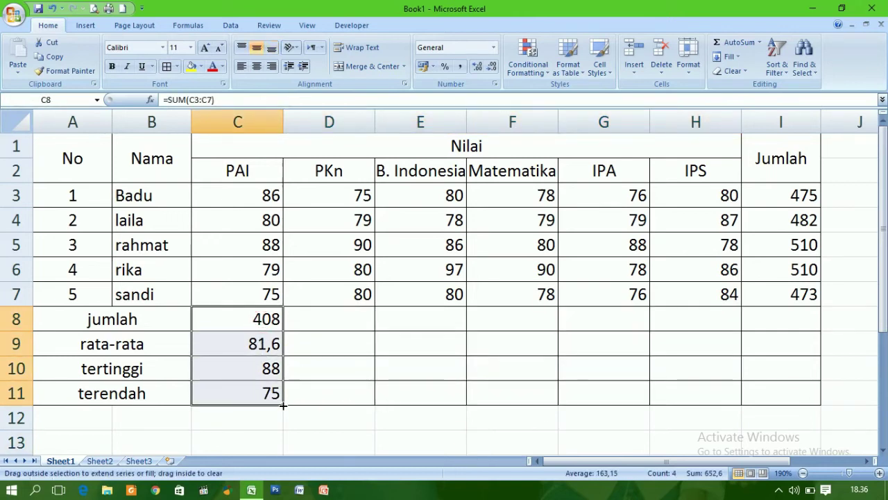
pyautogui.moveTo(283, 404); pyautogui.dragTo(350, 405)
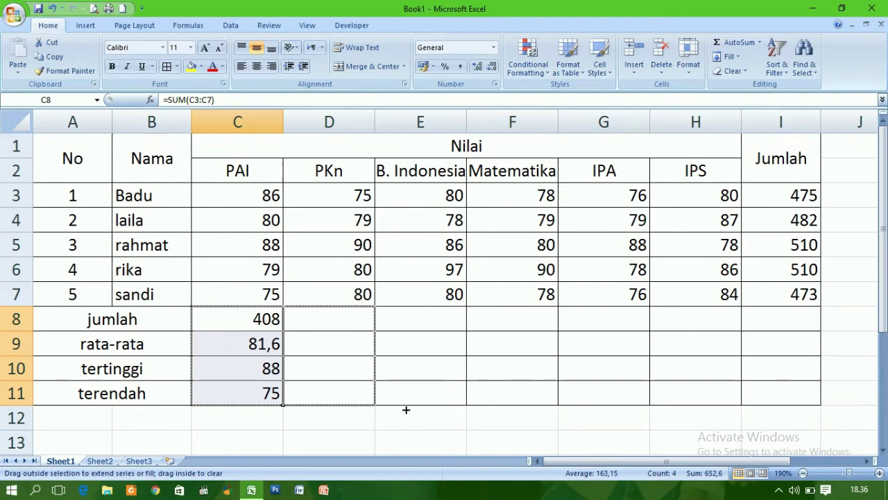
pyautogui.moveTo(406, 410); pyautogui.dragTo(406, 410)
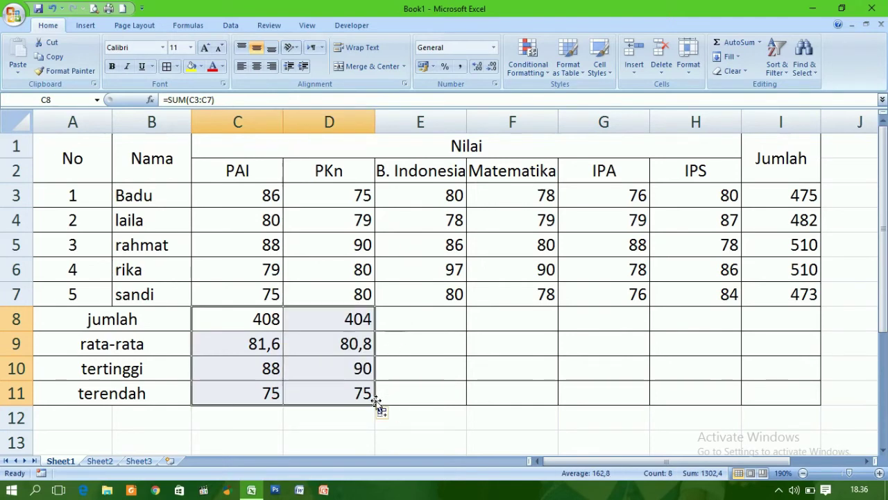
pyautogui.moveTo(375, 405); pyautogui.dragTo(715, 407)
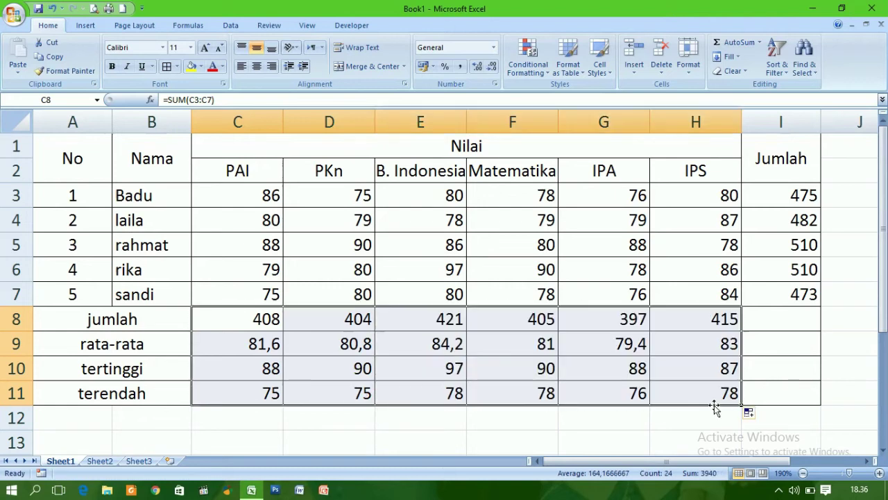
pyautogui.click(652, 444)
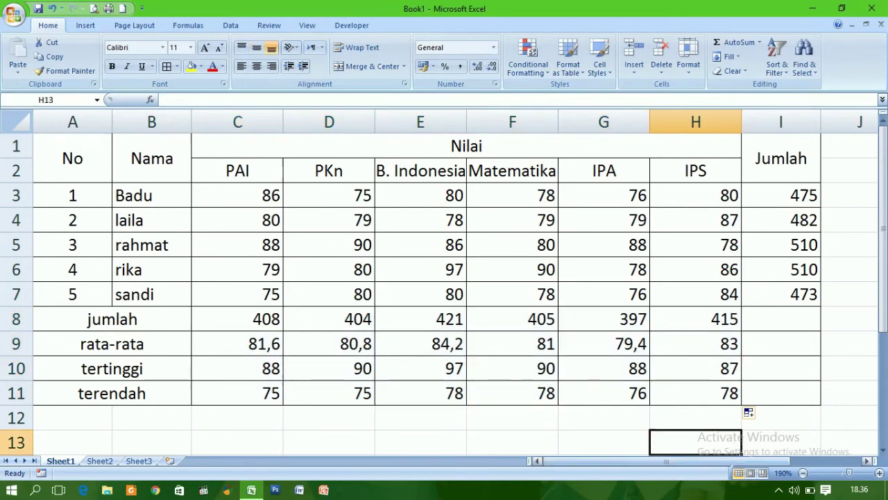
# Merge and centre J1:J2 as a 'rata-rata' header.
pyautogui.moveTo(722, 461); pyautogui.dragTo(743, 461)
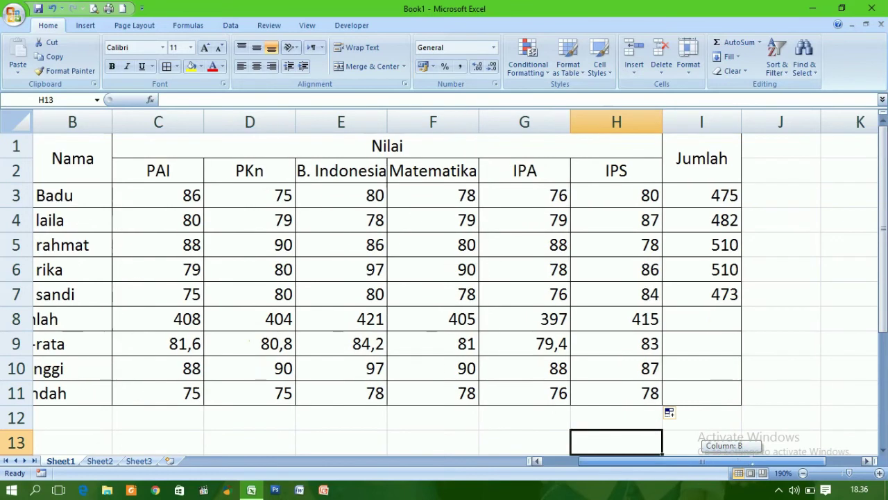
pyautogui.click(777, 189)
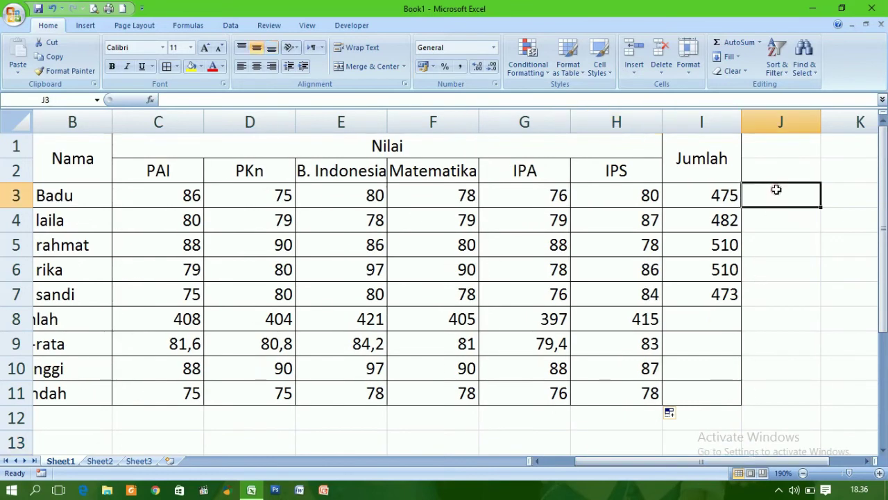
pyautogui.moveTo(763, 149); pyautogui.dragTo(763, 170)
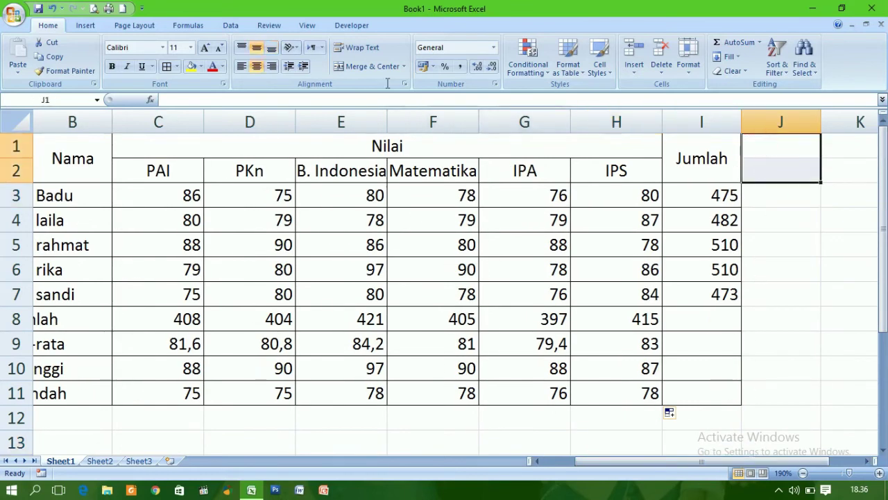
pyautogui.click(371, 67)
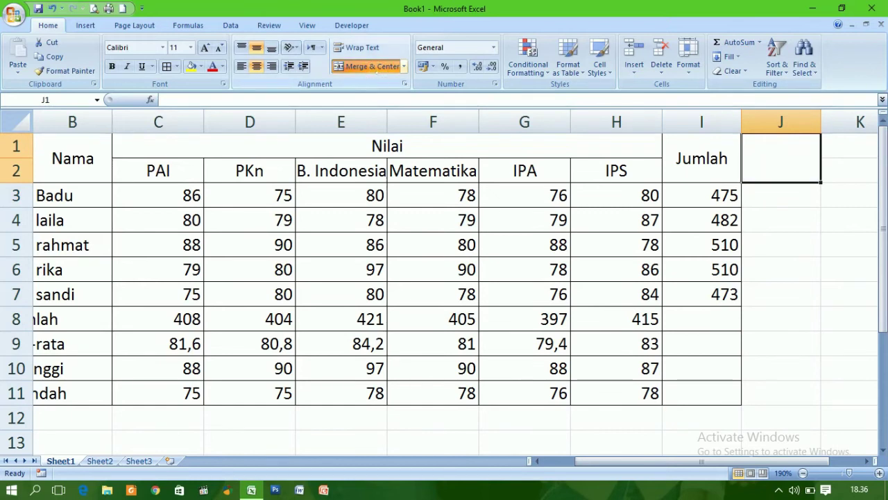
pyautogui.write('rata-')
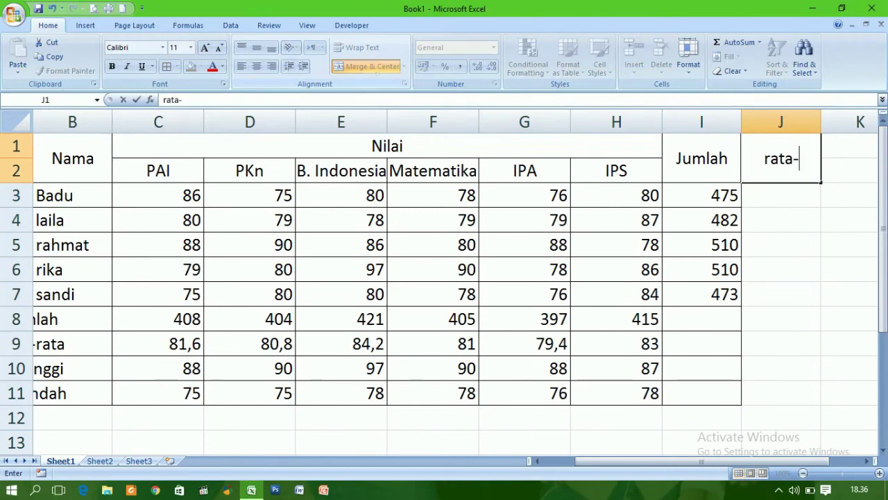
pyautogui.write('rata')
pyautogui.press('Return')
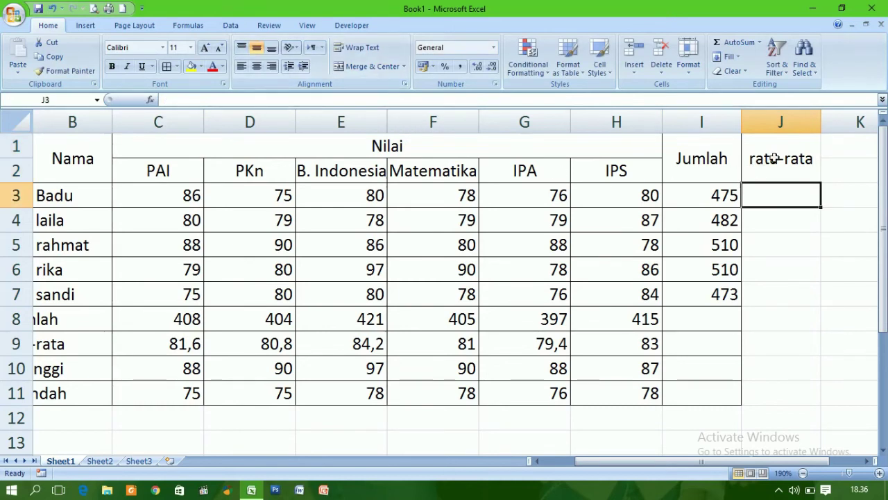
# Border J1:J11 and extend summary formulas into I8:I11 (2450, 490, 510, 473).
pyautogui.moveTo(773, 158)
pyautogui.mouseDown()
pyautogui.moveTo(763, 319)
pyautogui.moveTo(771, 384)
pyautogui.mouseUp()
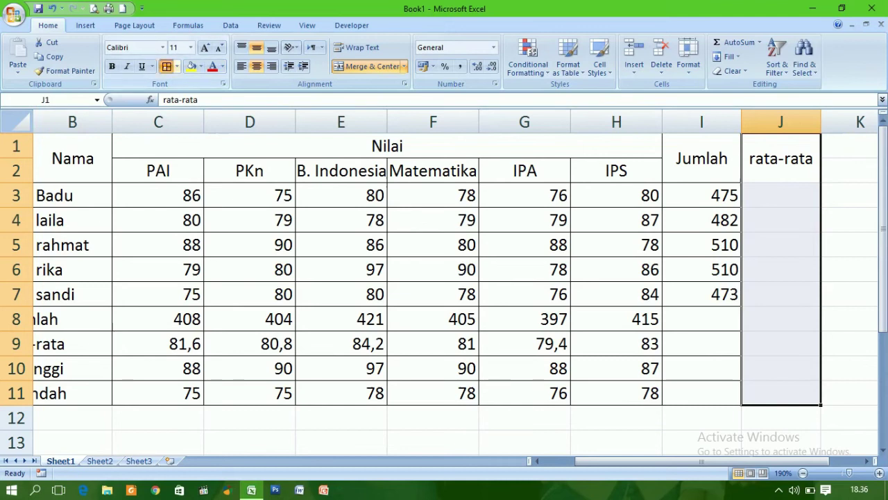
pyautogui.click(167, 66)
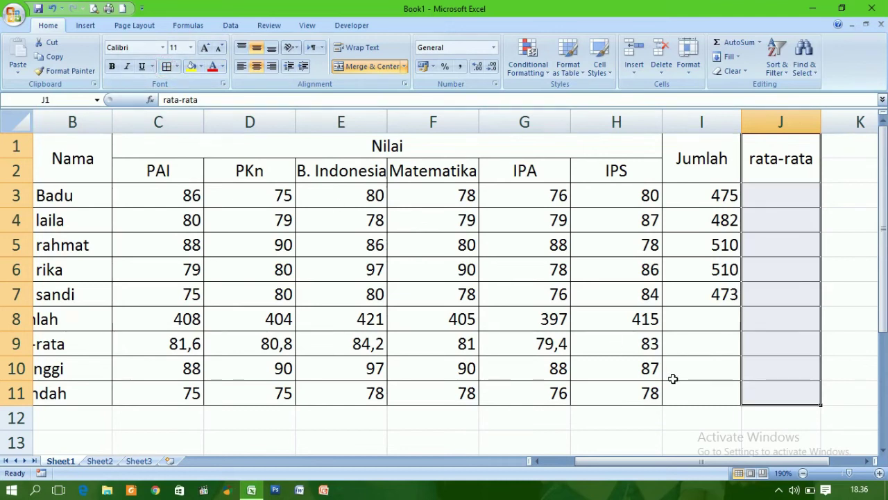
pyautogui.moveTo(645, 316)
pyautogui.mouseDown()
pyautogui.moveTo(661, 405)
pyautogui.moveTo(696, 410)
pyautogui.mouseUp()
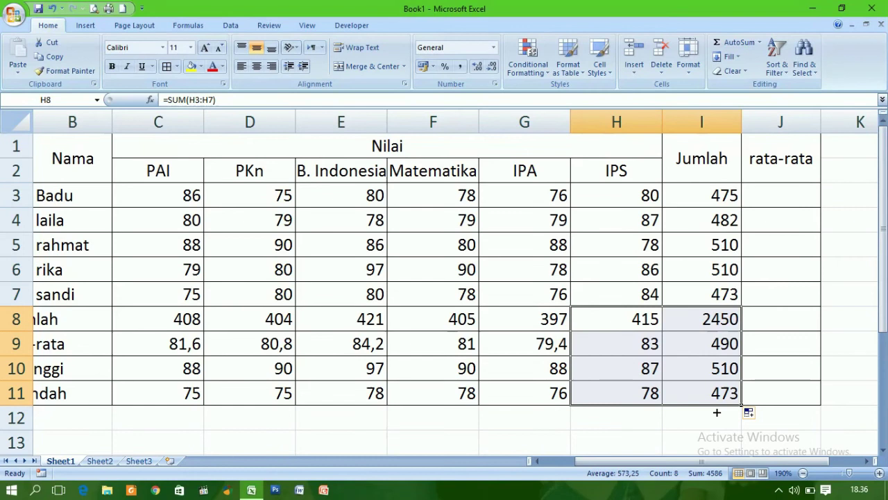
pyautogui.click(775, 198)
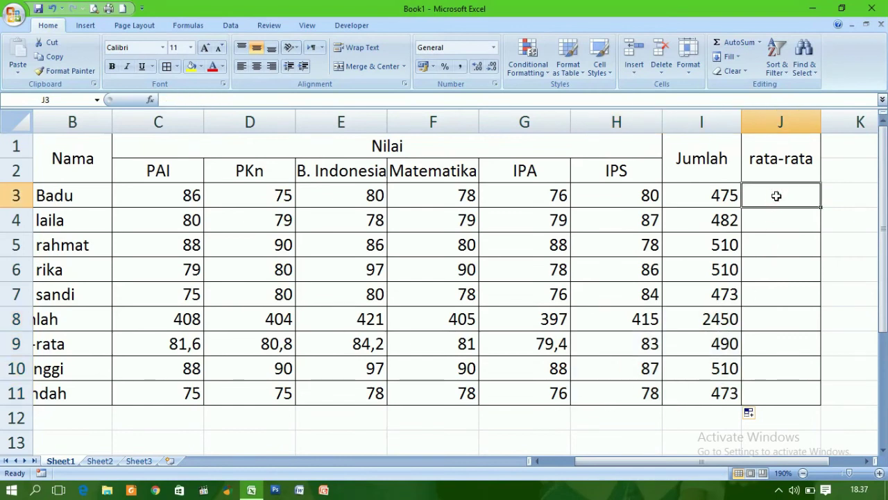
# Average C3:H3 in J3 and fill down to J7 (79,16667 through 78,83333).
pyautogui.click(759, 43)
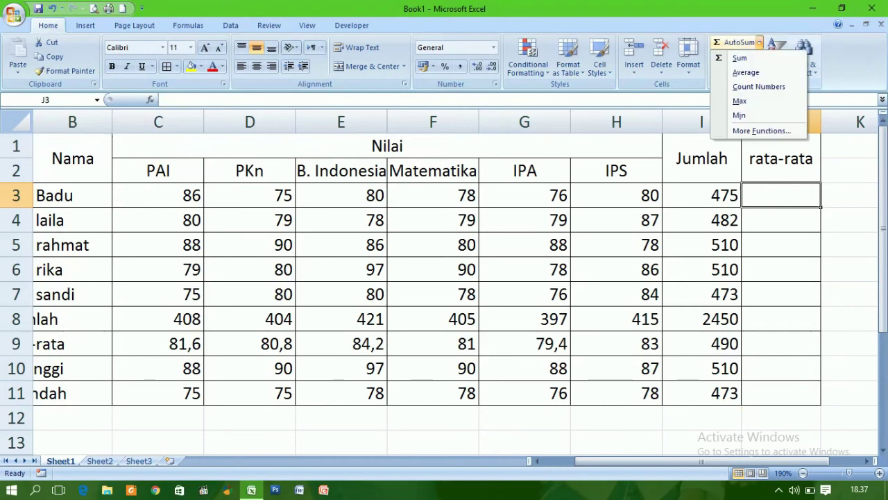
pyautogui.click(768, 69)
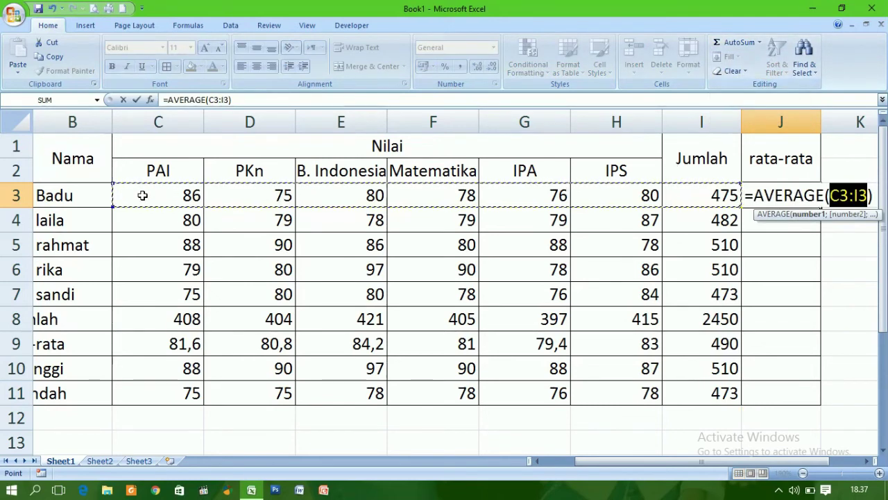
pyautogui.moveTo(139, 195); pyautogui.dragTo(333, 194)
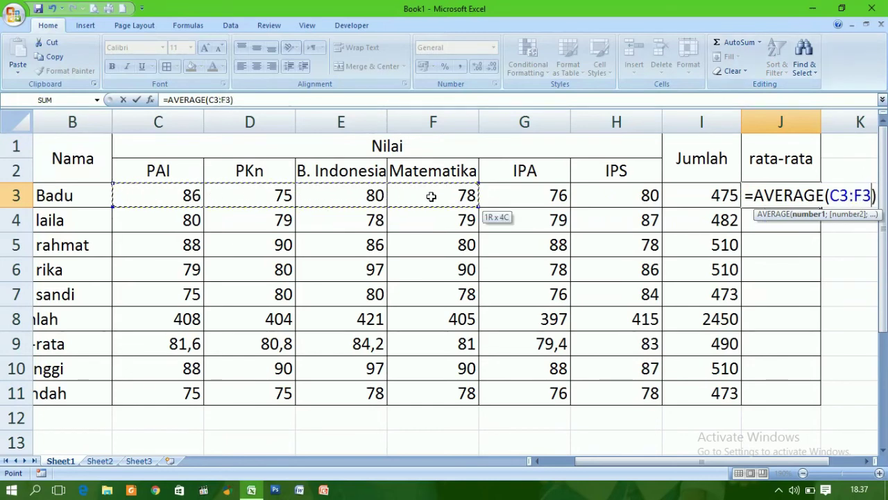
pyautogui.moveTo(333, 194); pyautogui.dragTo(594, 200)
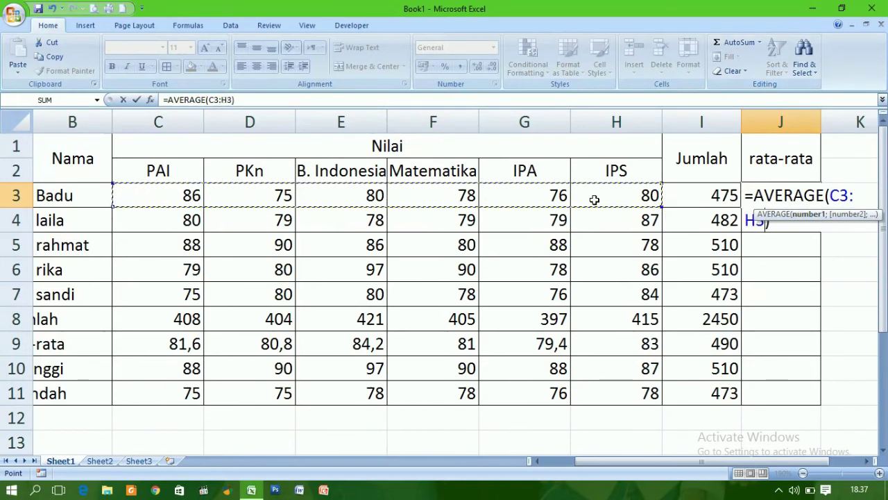
pyautogui.press('Return')
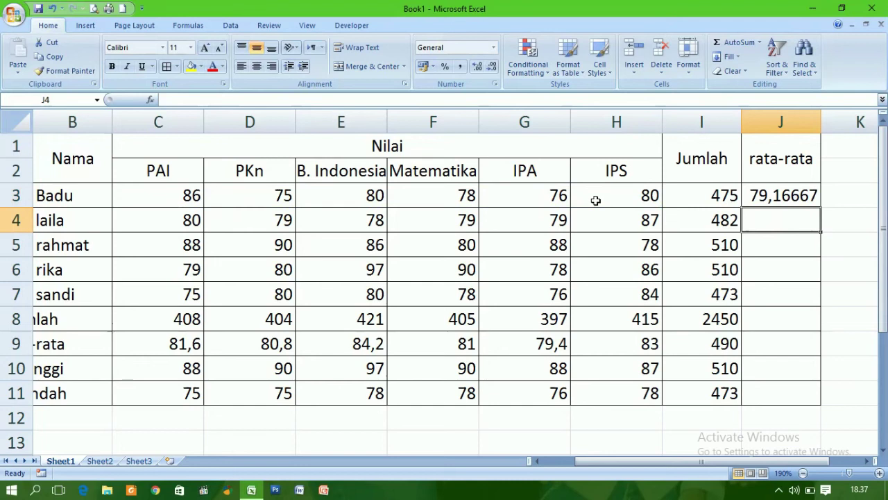
pyautogui.moveTo(763, 217); pyautogui.dragTo(766, 392)
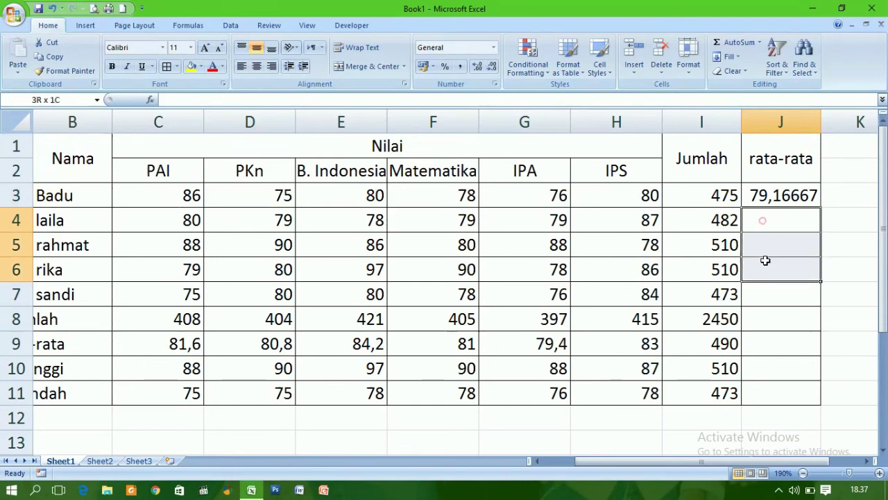
pyautogui.click(768, 200)
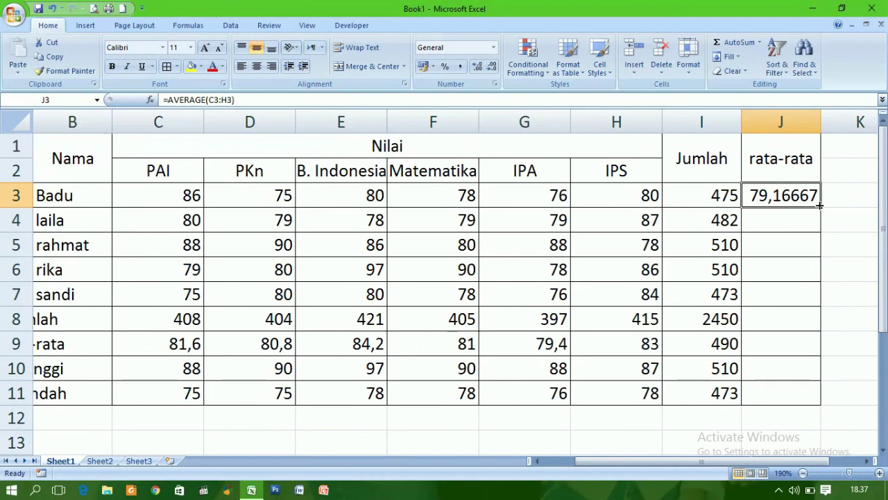
pyautogui.moveTo(819, 208); pyautogui.dragTo(829, 306)
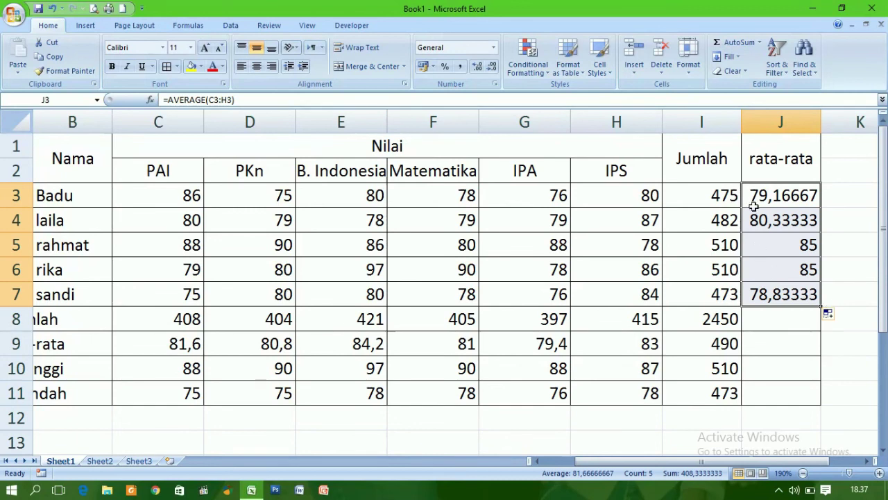
pyautogui.moveTo(759, 197); pyautogui.dragTo(760, 295)
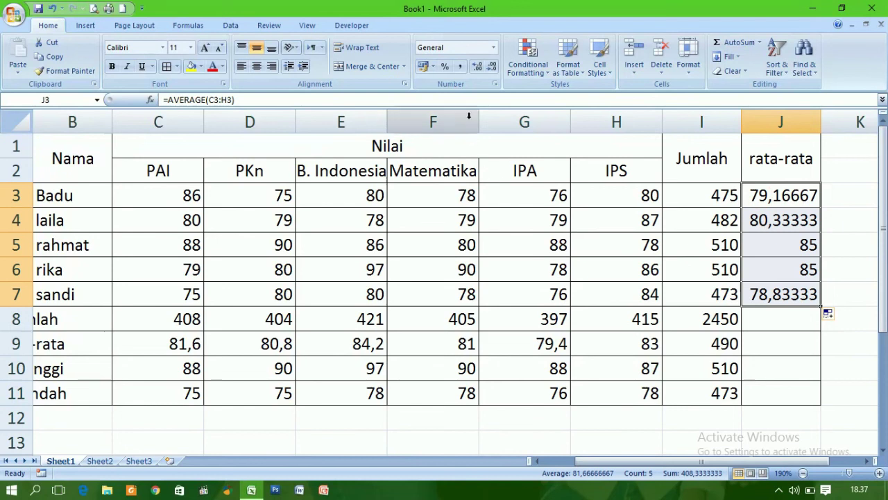
# Round the averages in J3:J7 to whole numbers by removing their decimal places.
pyautogui.click(491, 67)
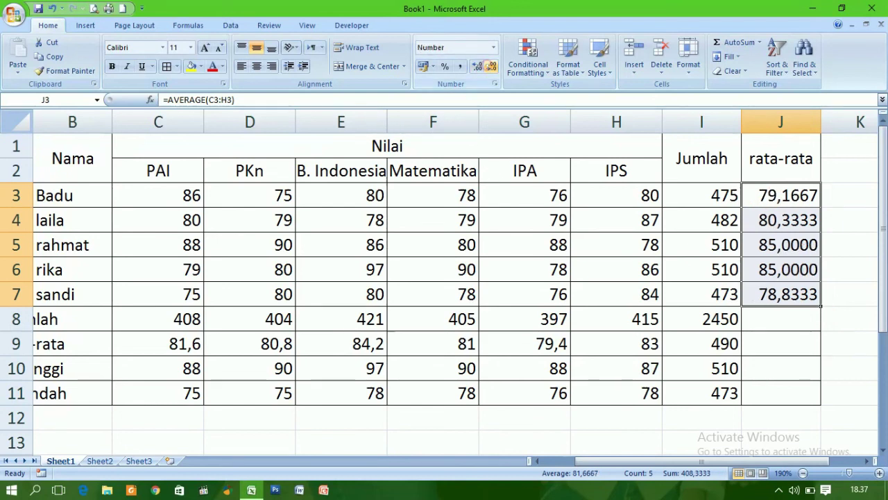
pyautogui.click(491, 67)
pyautogui.click(491, 67)
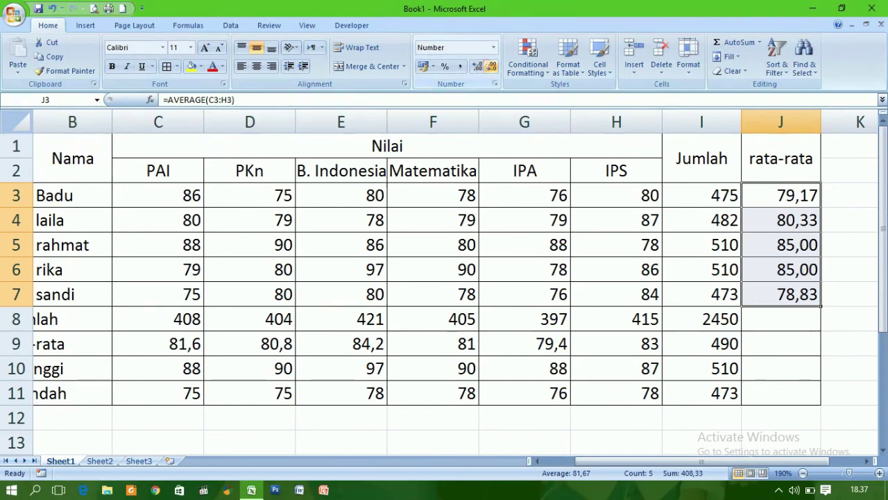
pyautogui.click(491, 67)
pyautogui.click(491, 66)
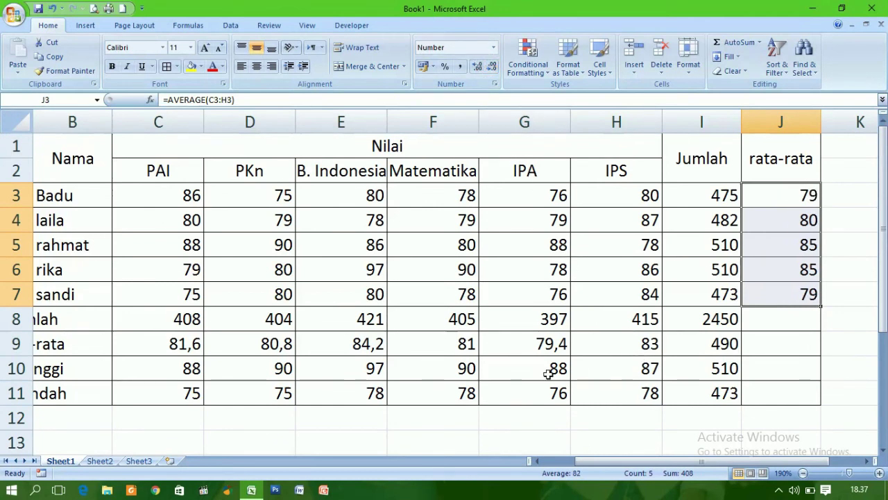
# Show all numbers in C3:J11 with no decimal places, e.g. PAI rata-rata 82.
pyautogui.click(176, 343)
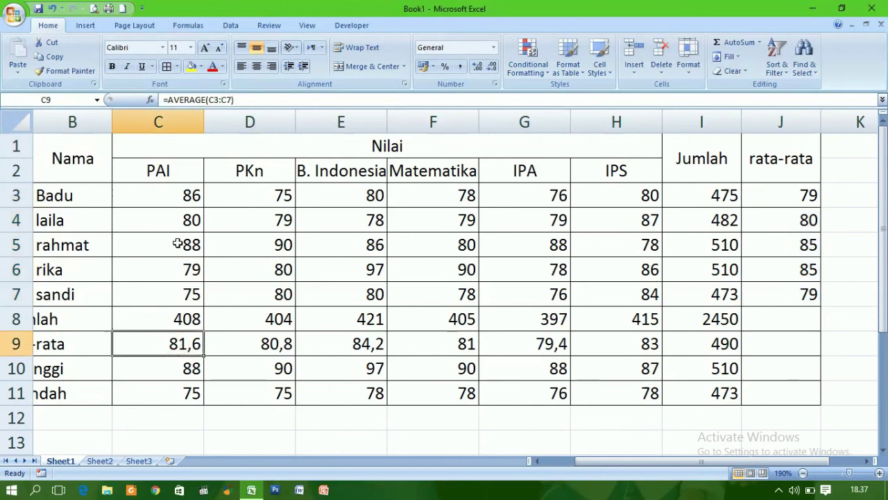
pyautogui.moveTo(156, 195)
pyautogui.mouseDown()
pyautogui.moveTo(713, 368)
pyautogui.moveTo(765, 398)
pyautogui.mouseUp()
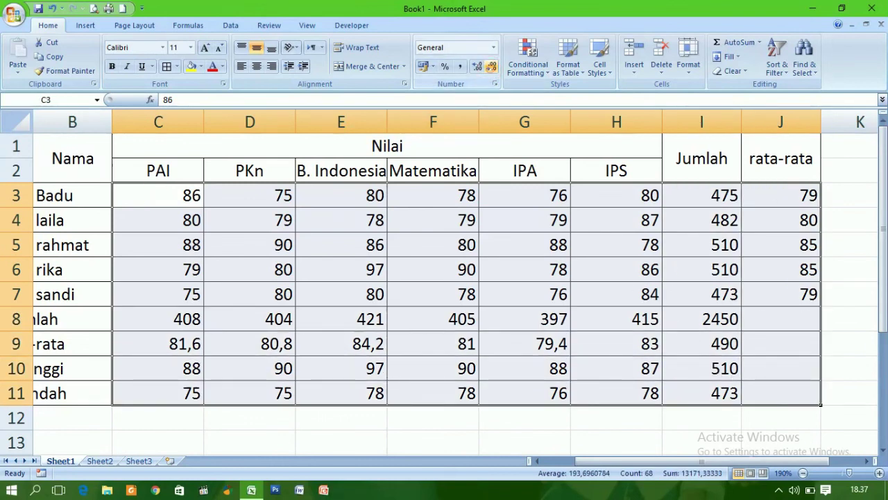
pyautogui.click(476, 66)
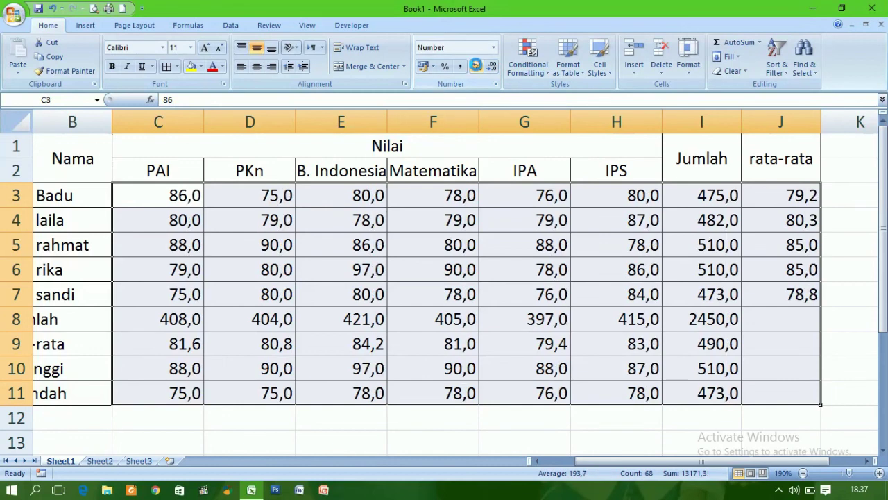
pyautogui.click(491, 66)
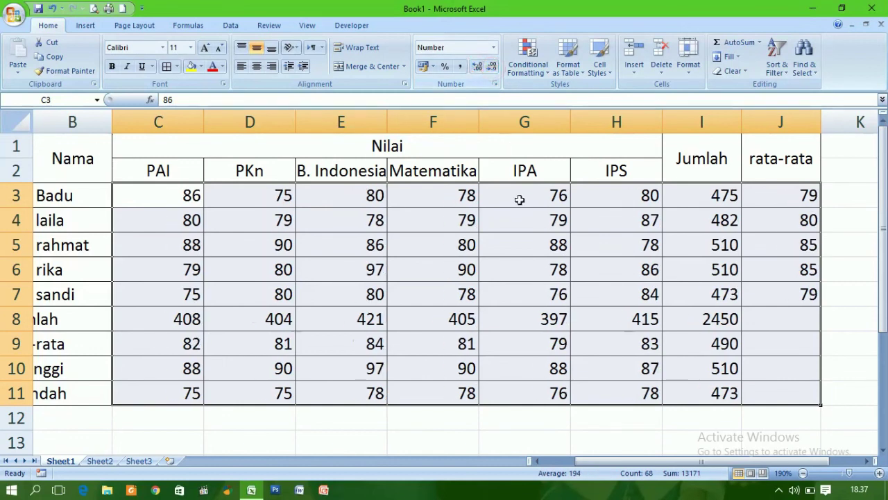
pyautogui.click(529, 345)
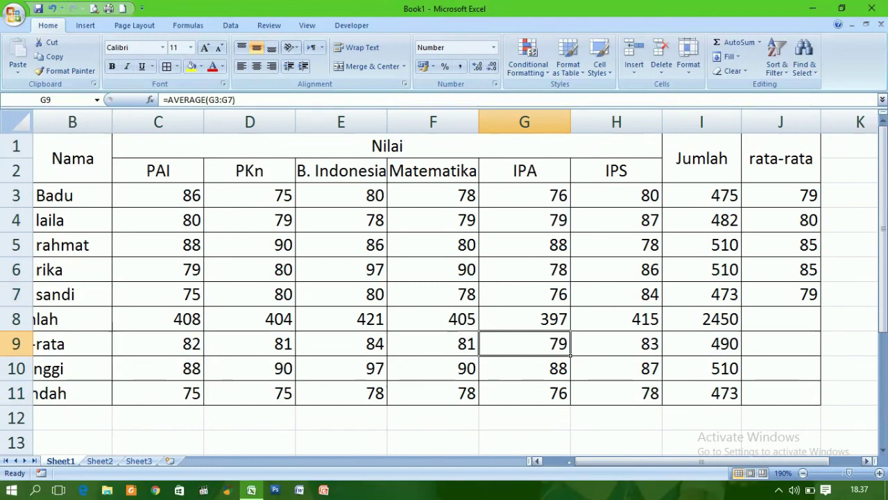
# Select summary rows A8:J11 and open the Fill Color choices to pick grey.
pyautogui.scroll(-1, 569, 460)
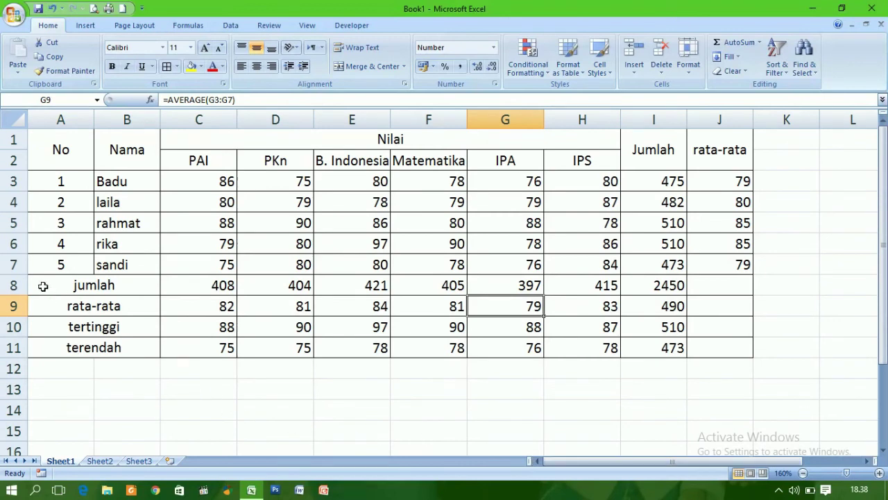
pyautogui.moveTo(43, 286); pyautogui.dragTo(715, 355)
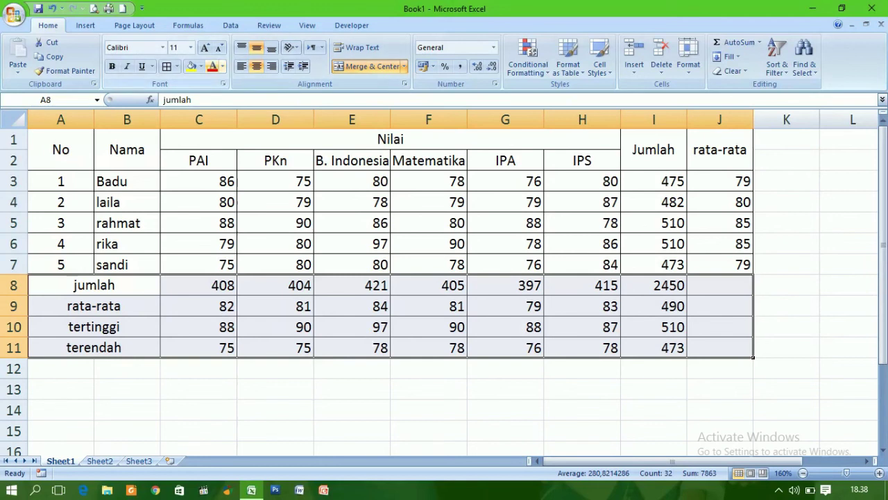
pyautogui.click(200, 66)
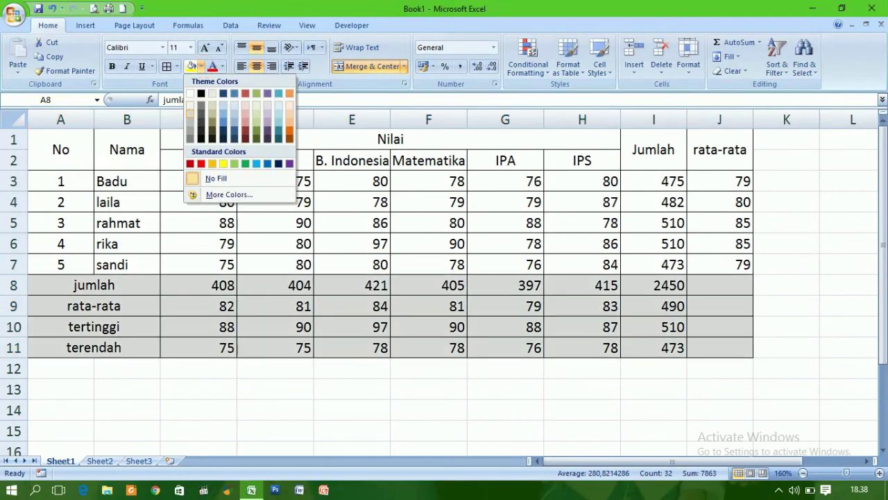